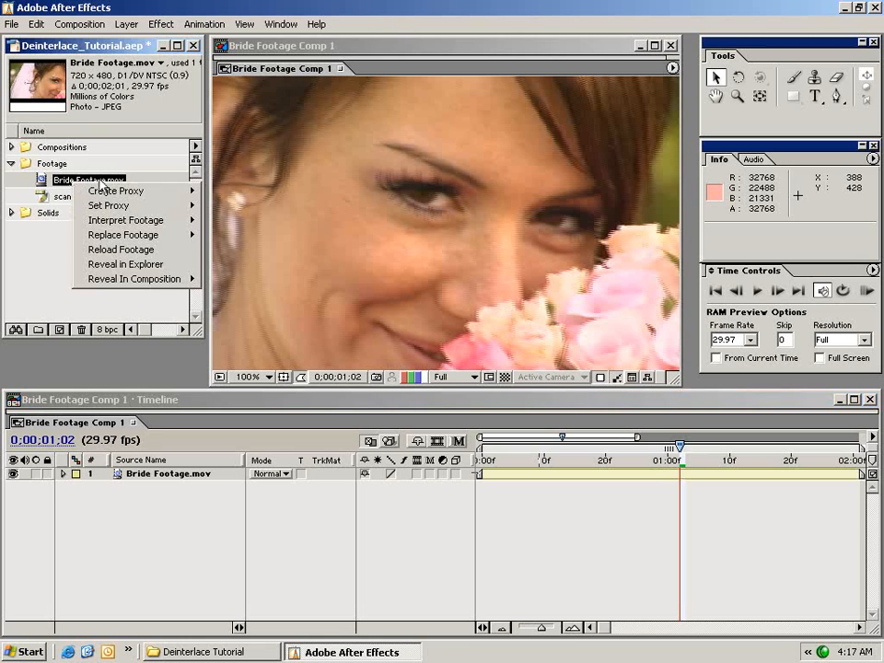
# - Set Separate Fields to Lower Field First in the Interpret Footage settings of Bride Footage.mov
pyautogui.moveTo(113, 221)
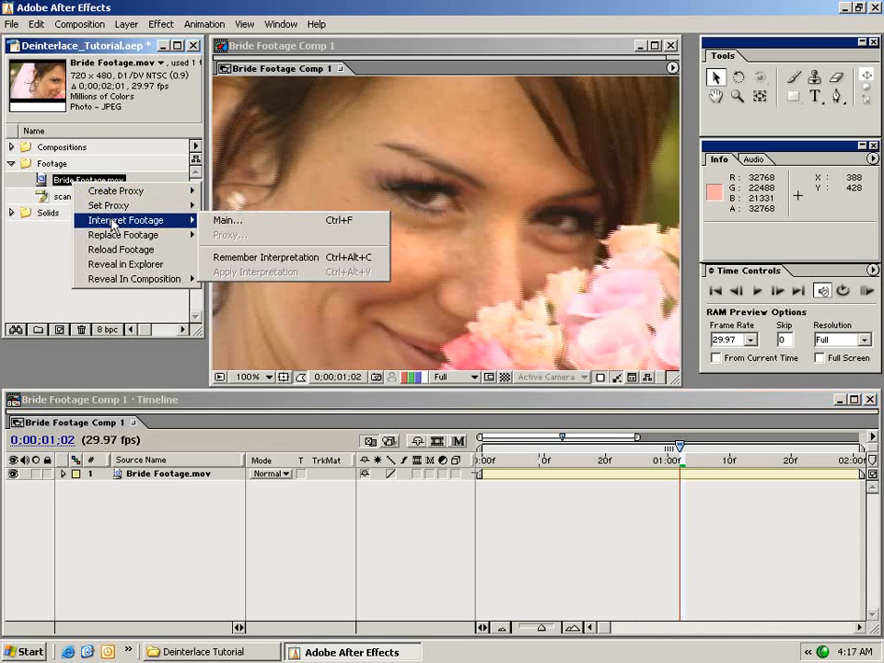
pyautogui.click(225, 221)
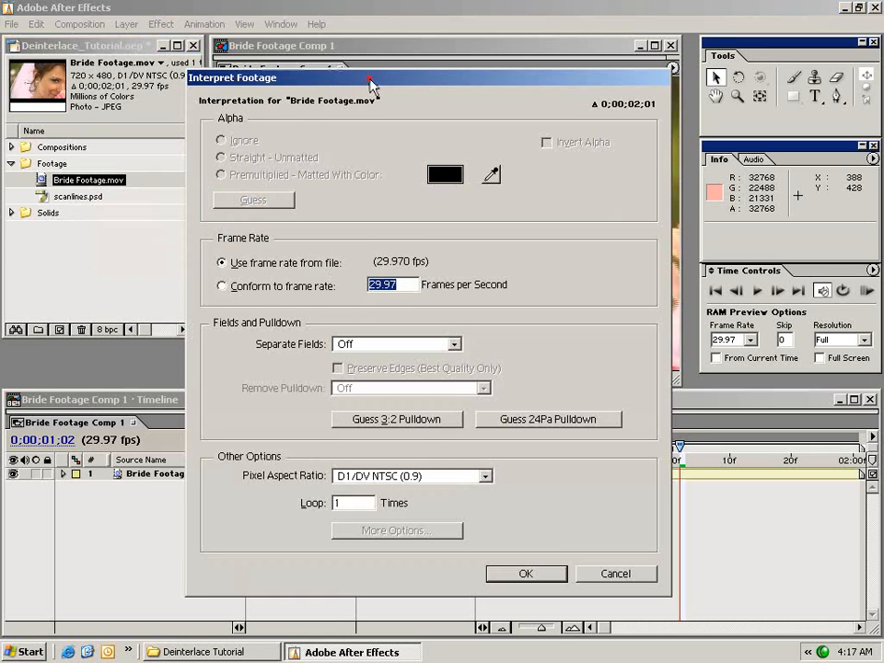
pyautogui.moveTo(369, 79); pyautogui.dragTo(333, 80)
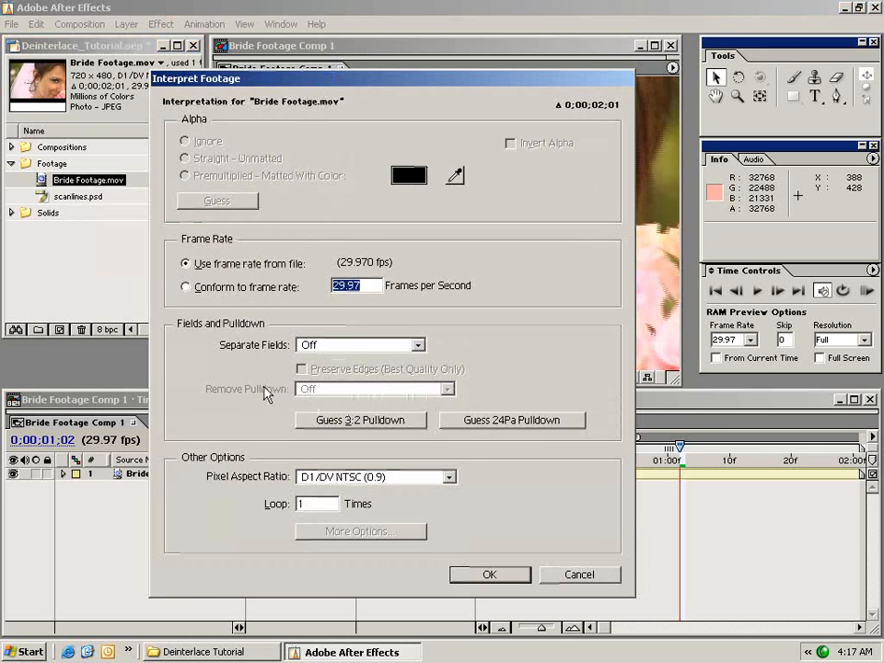
pyautogui.click(320, 344)
pyautogui.click(317, 390)
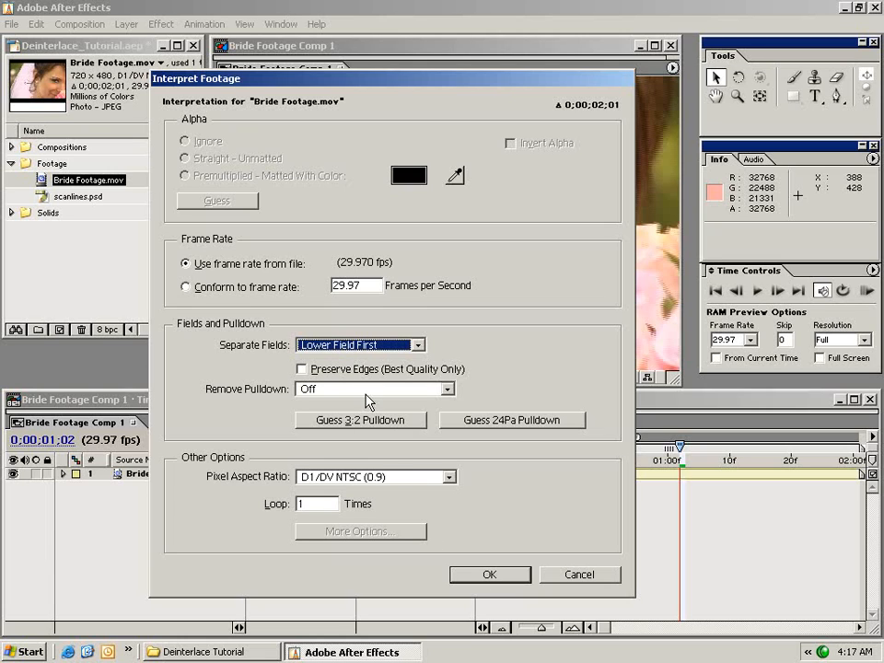
# - Switch Separate Fields to Off for Bride Footage.mov and accept the footage interpretation
pyautogui.click(388, 344)
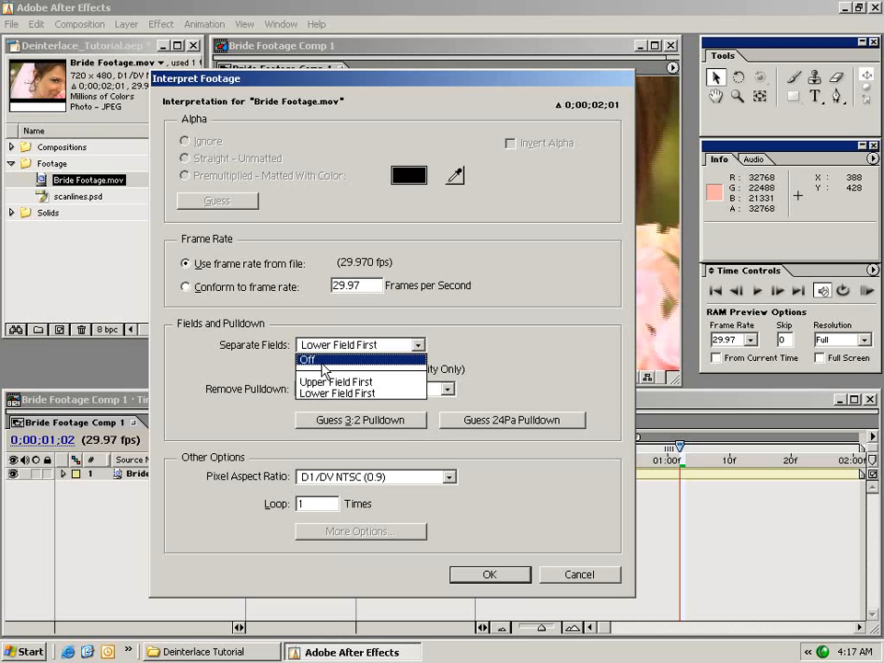
pyautogui.click(324, 360)
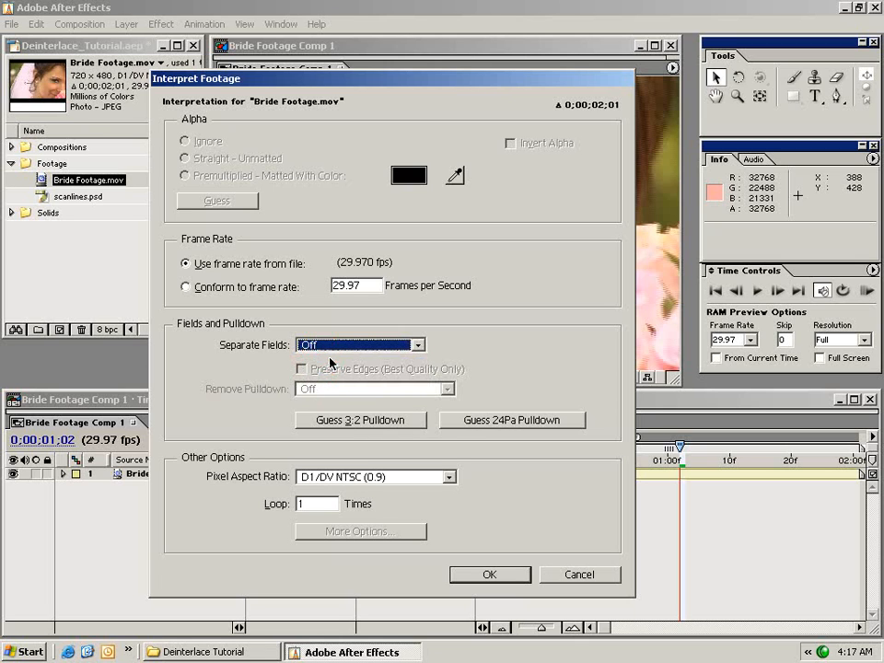
pyautogui.click(518, 577)
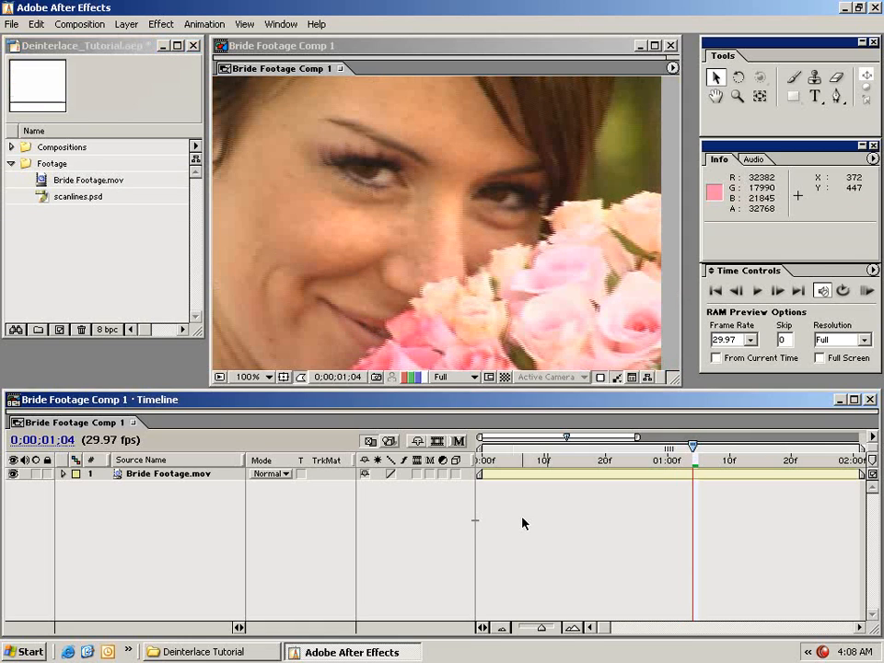
# - Open scanlines.psd on its own to examine its line pattern, and close it again
pyautogui.doubleClick(45, 202)
pyautogui.moveTo(368, 50); pyautogui.dragTo(327, 74)
pyautogui.click(260, 94)
pyautogui.click(78, 241)
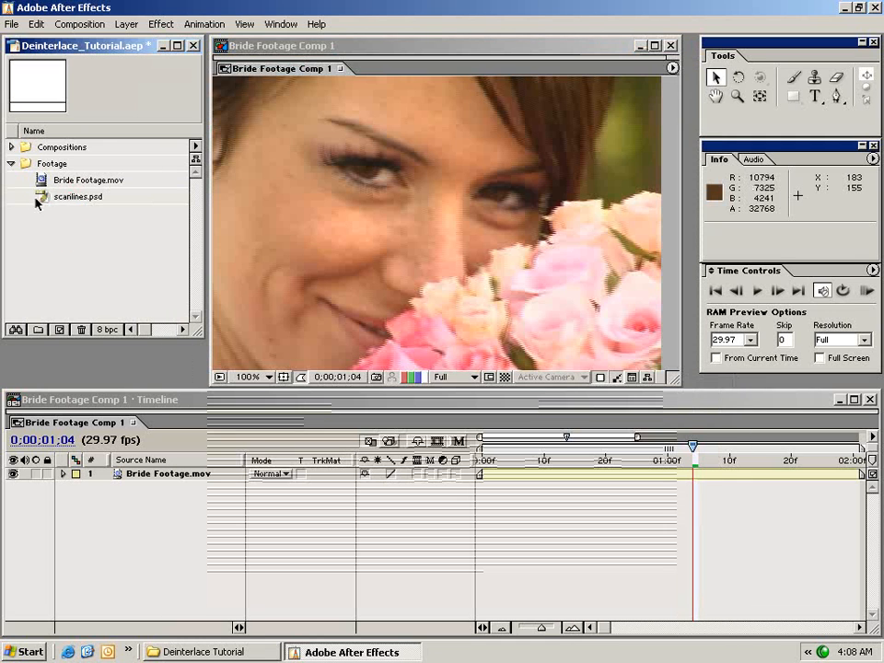
# - Add scanlines.psd above Bride Footage.mov in the composition and set the footage layer's track matte to Luma Matte "scanlines.psd"
pyautogui.moveTo(43, 199); pyautogui.dragTo(480, 453)
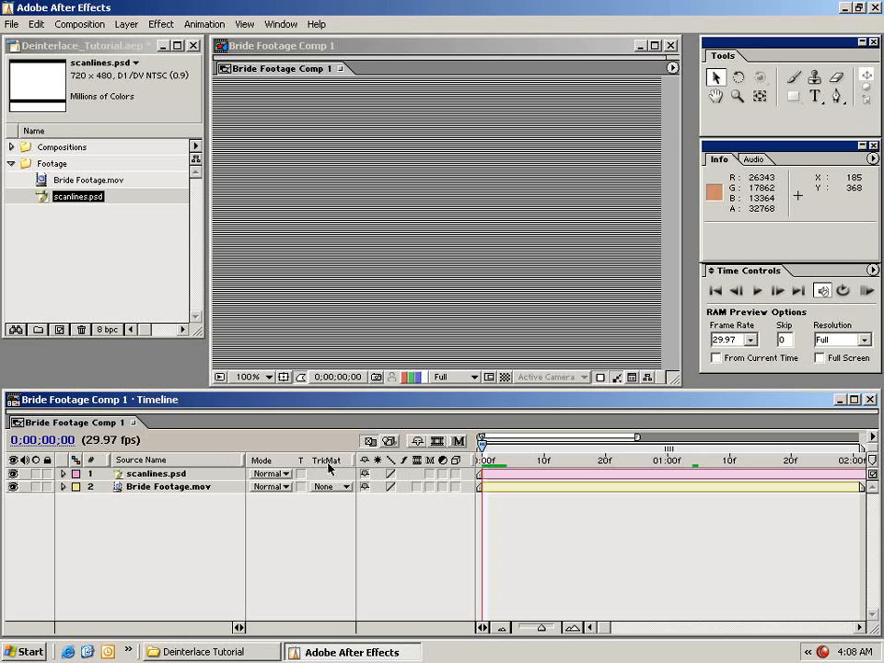
pyautogui.click(167, 489)
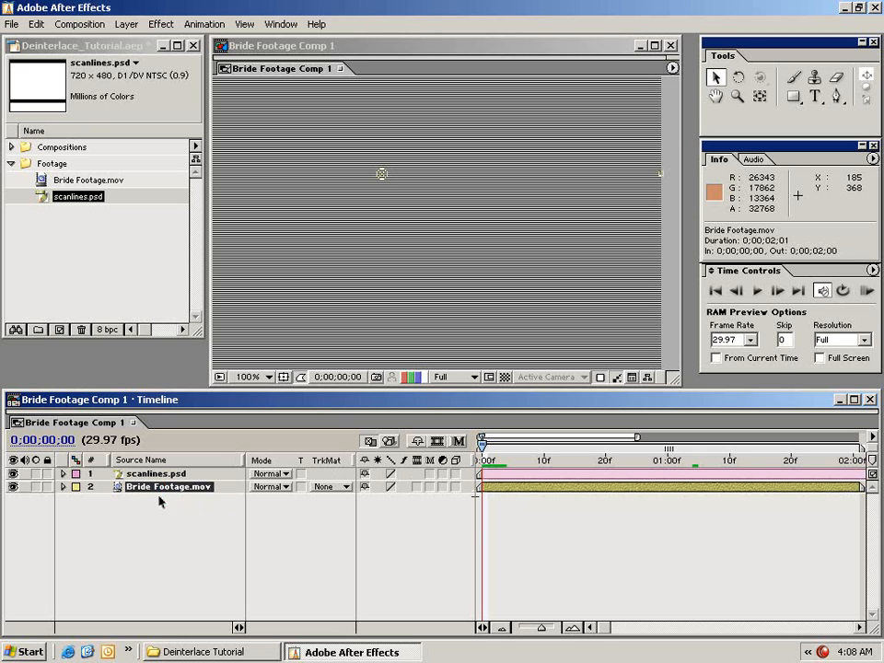
pyautogui.click(318, 486)
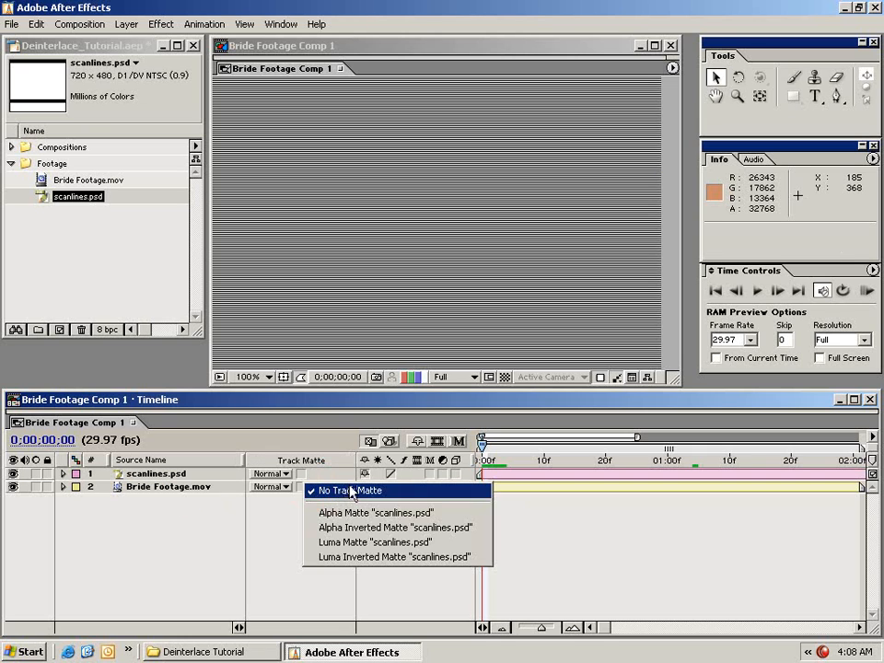
pyautogui.click(451, 542)
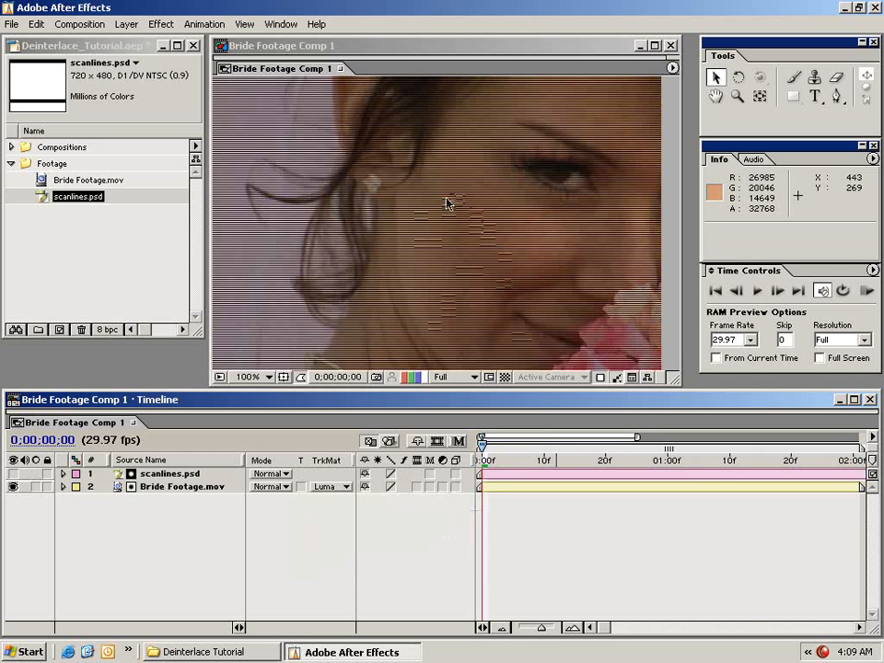
# - Switch the Bride Footage.mov layer's track matte to Luma Inverted Matte "scanlines.psd" to compare the alternate set of lines
pyautogui.click(403, 116)
pyautogui.moveTo(402, 116); pyautogui.dragTo(416, 326)
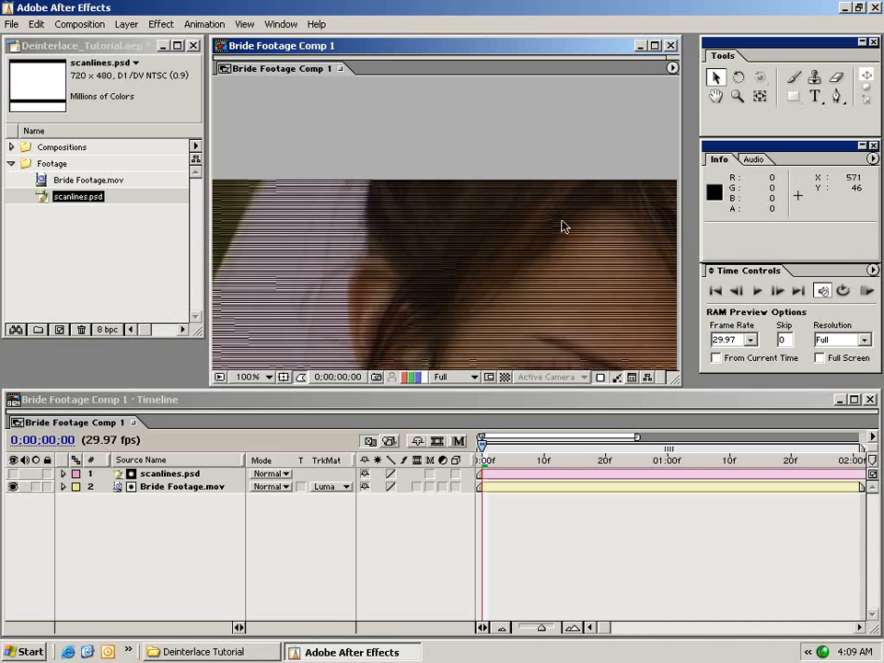
pyautogui.moveTo(501, 304); pyautogui.dragTo(396, 408)
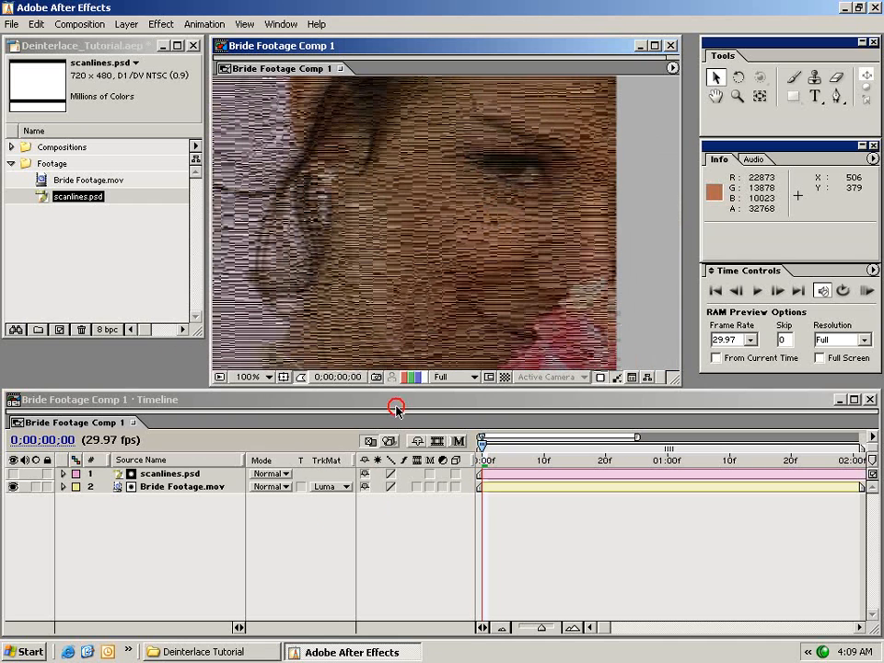
pyautogui.click(339, 488)
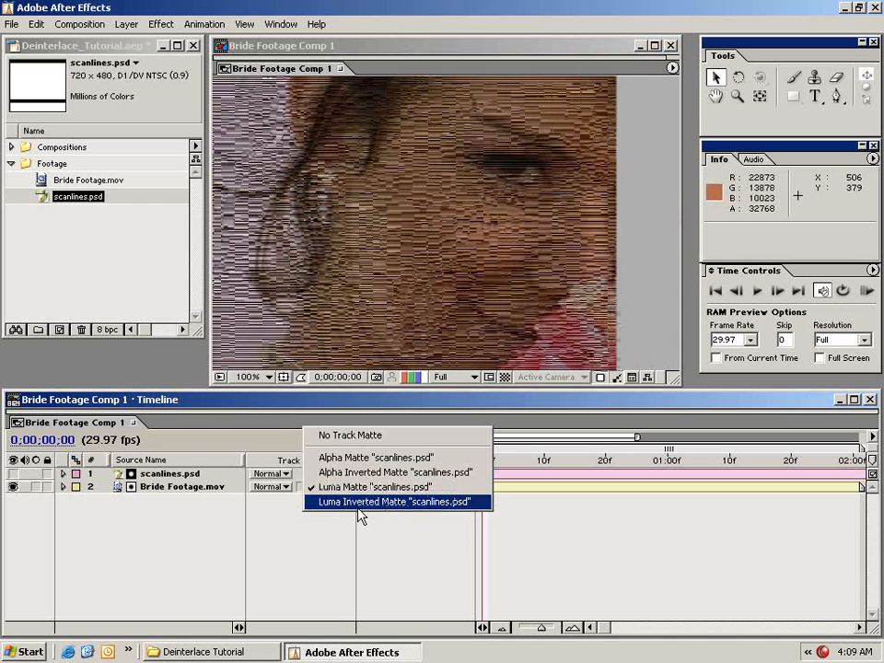
pyautogui.click(410, 502)
pyautogui.moveTo(378, 197); pyautogui.dragTo(418, 335)
# - Return the Bride Footage.mov layer's track matte to Luma Matte "scanlines.psd"
pyautogui.click(336, 488)
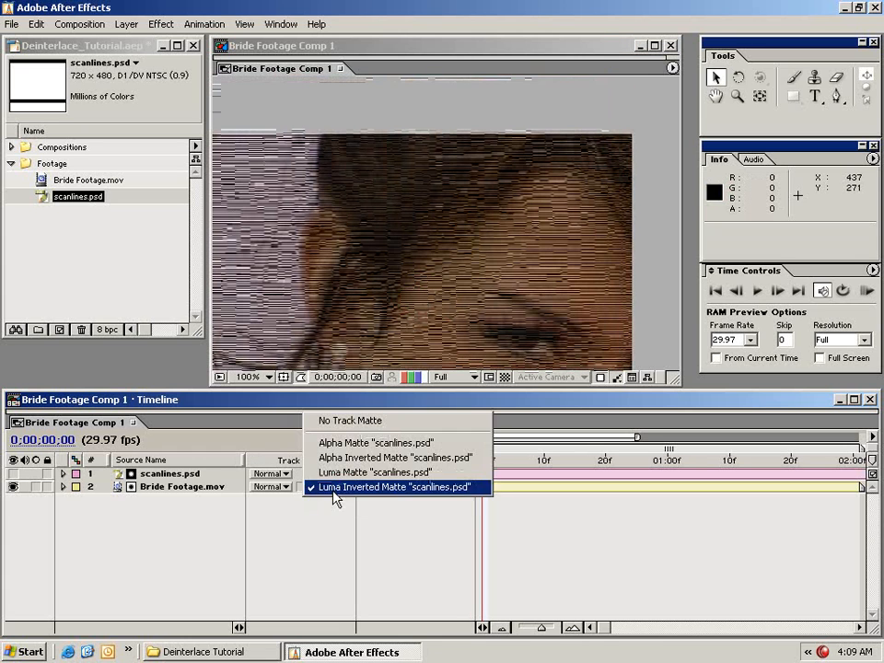
pyautogui.click(353, 474)
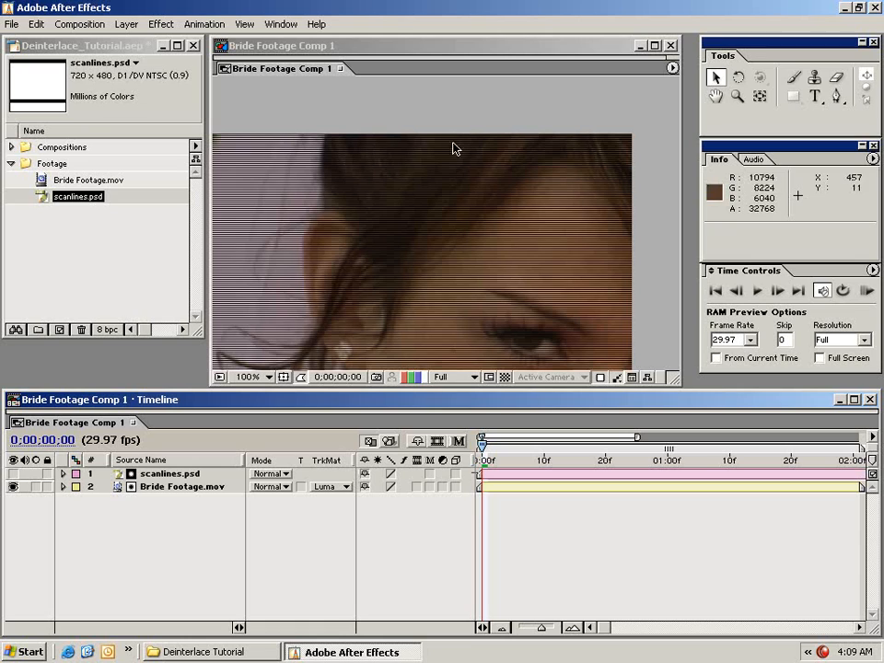
pyautogui.moveTo(312, 290); pyautogui.dragTo(392, 251)
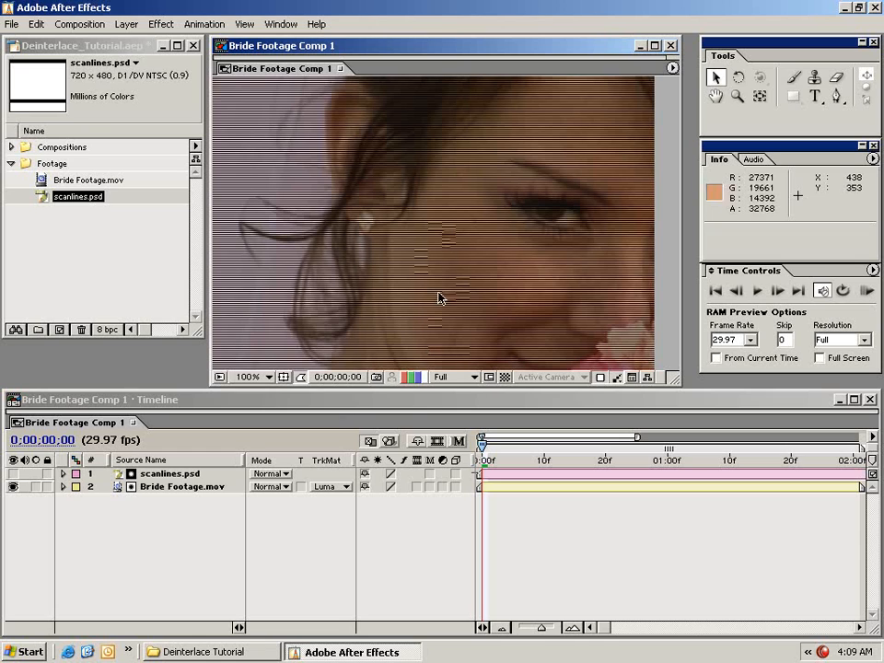
# - Check the transparent gaps between the footage lines by turning the transparency grid on and off
pyautogui.click(505, 376)
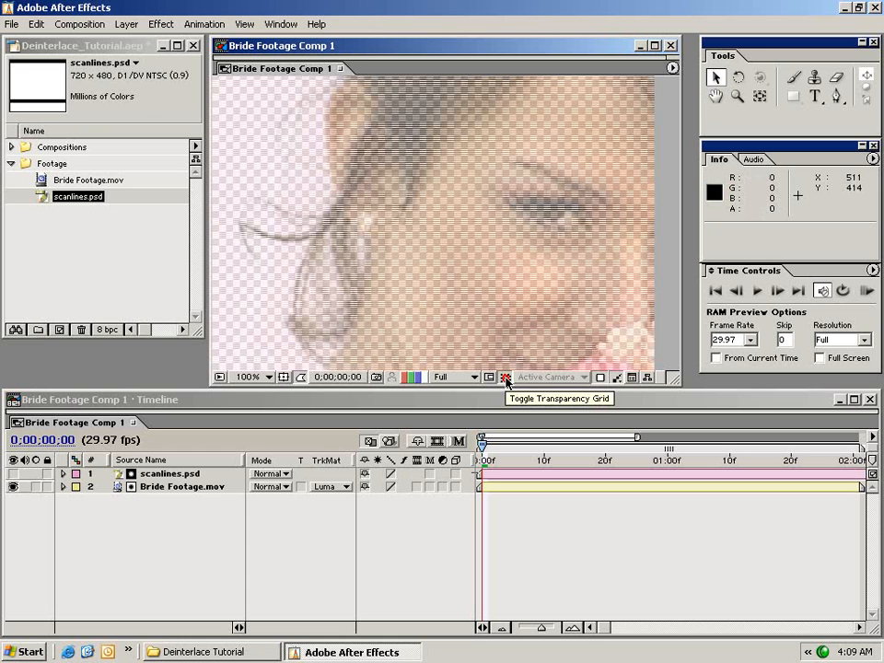
pyautogui.click(504, 376)
pyautogui.moveTo(491, 306); pyautogui.dragTo(495, 278)
# - Pre-compose the scanlines.psd and Bride Footage.mov layers as Deinterlace Comp, moving all attributes into the new composition
pyautogui.click(511, 472)
pyautogui.click(511, 488)
pyautogui.click(512, 475)
pyautogui.click(511, 488)
pyautogui.click(511, 506)
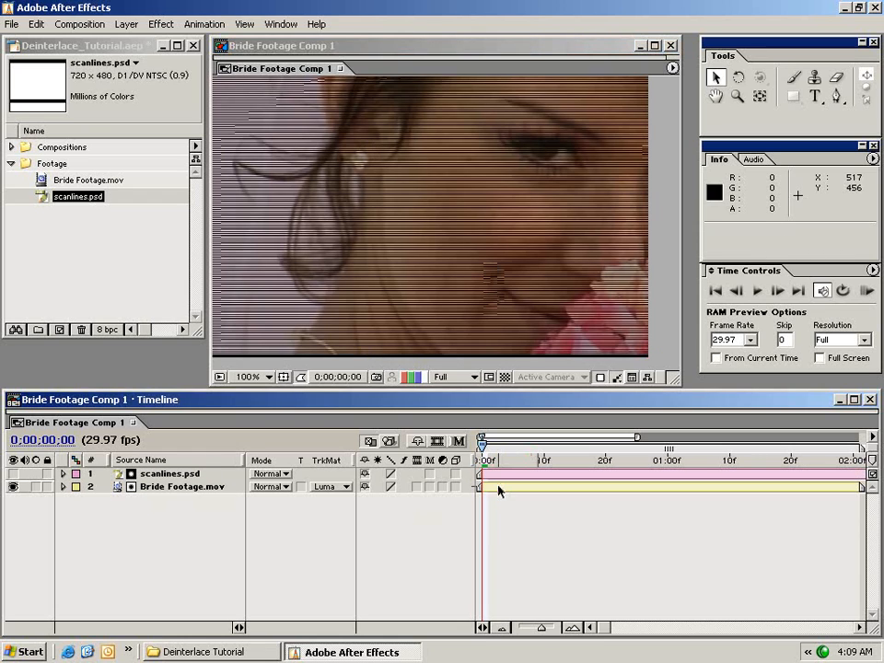
pyautogui.click(498, 488)
pyautogui.keyDown('ctrl'); pyautogui.click(506, 476); pyautogui.keyUp('ctrl')
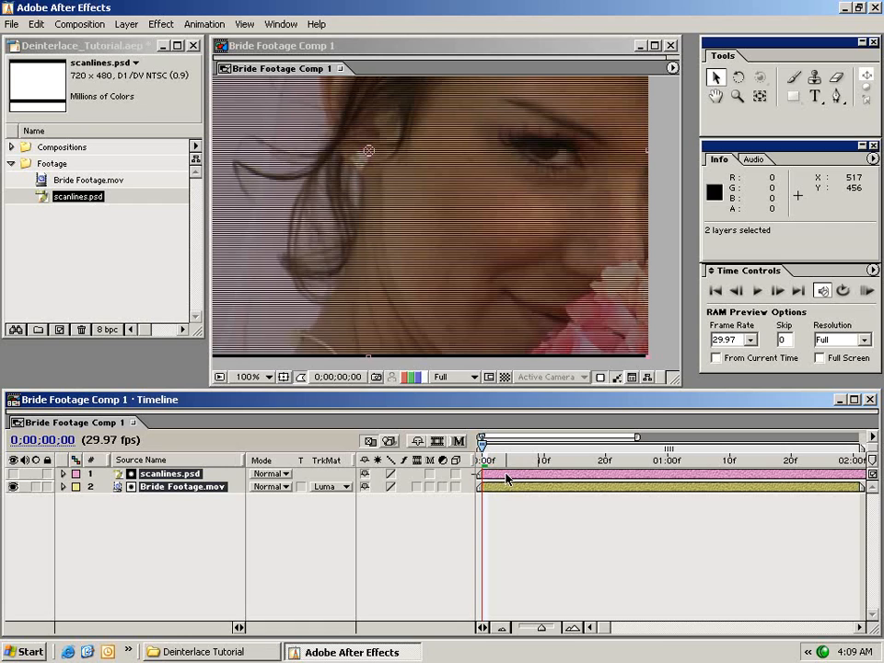
pyautogui.click(127, 24)
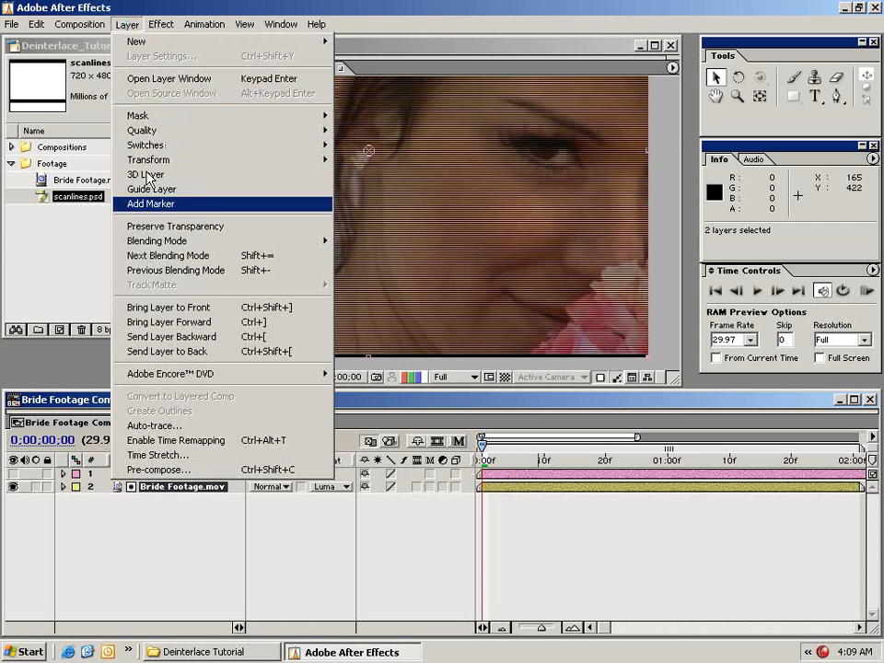
pyautogui.click(175, 469)
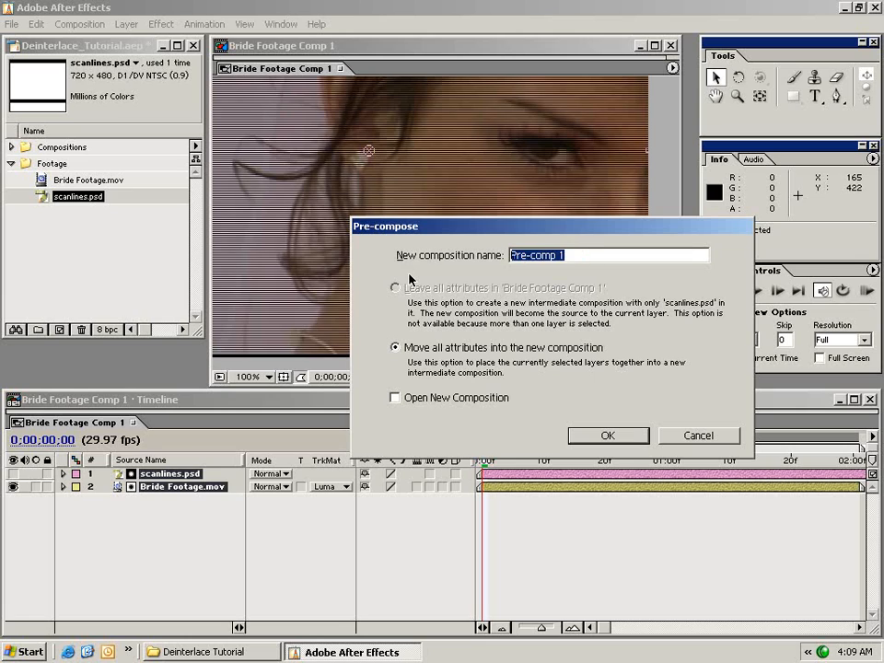
pyautogui.write('Deinterlace C')
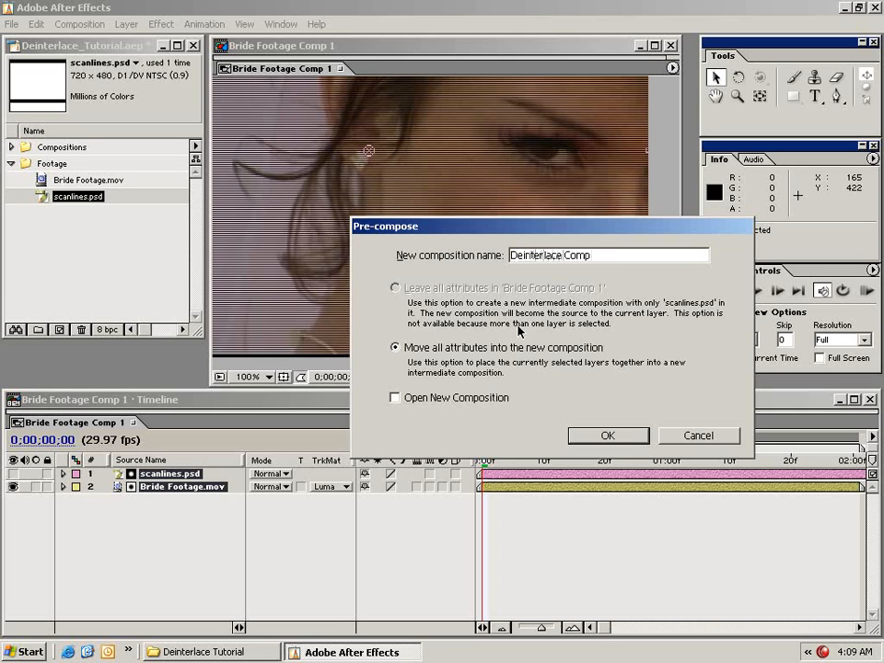
pyautogui.click(625, 437)
# - Duplicate the Deinterlace Comp layer in Bride Footage Comp 1
pyautogui.moveTo(492, 450)
pyautogui.mouseDown()
pyautogui.moveTo(513, 457)
pyautogui.moveTo(480, 452)
pyautogui.mouseUp()
pyautogui.click(499, 476)
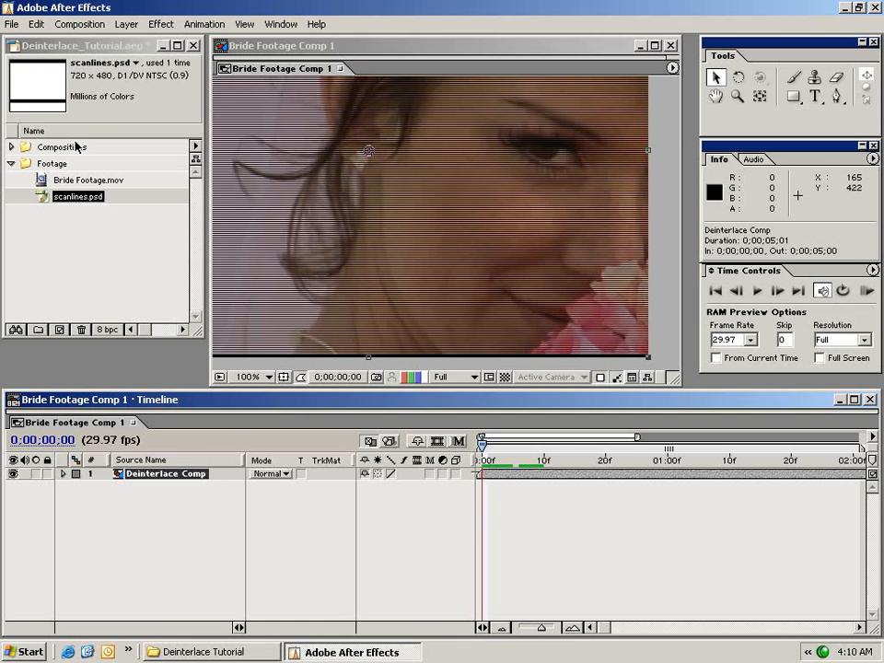
pyautogui.click(37, 24)
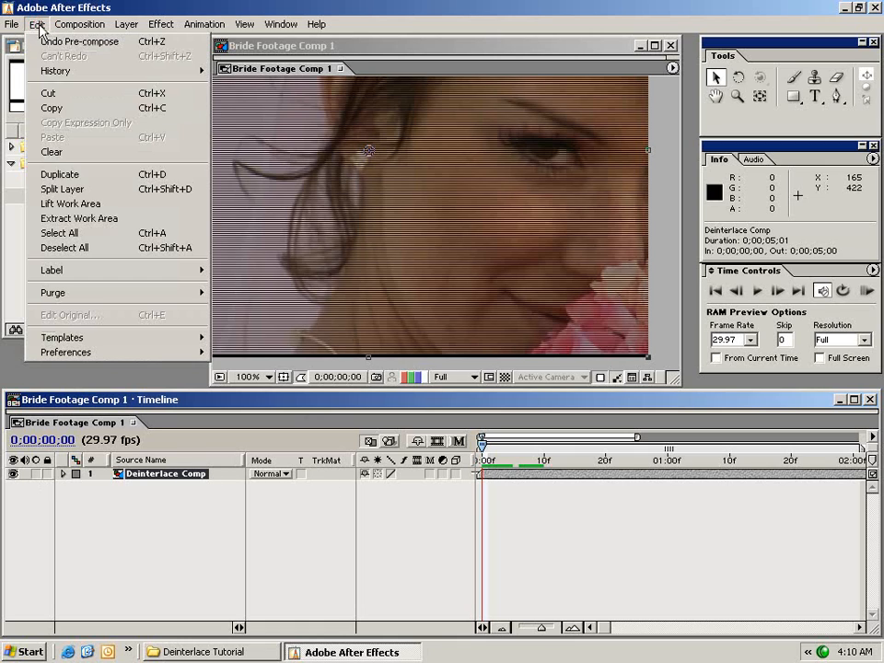
pyautogui.click(108, 176)
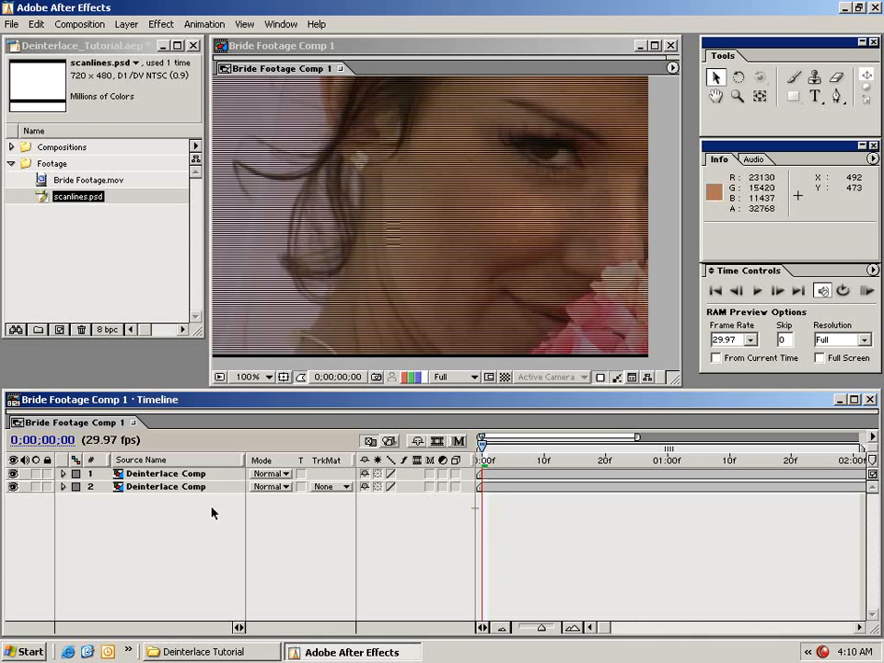
# - Apply the Directional Blur effect to the lower Deinterlace Comp layer and move its effect controls clear of the image
pyautogui.click(498, 486)
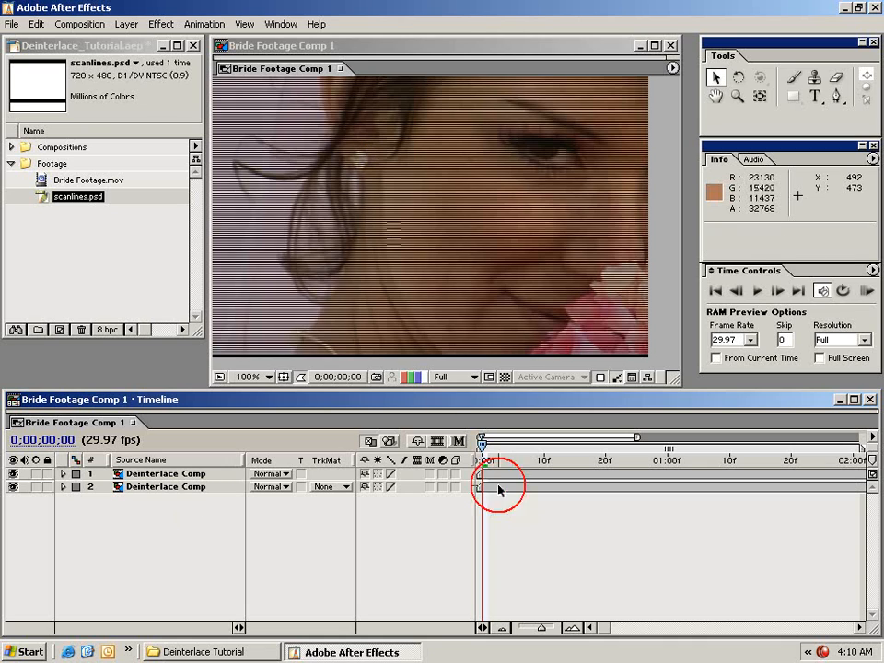
pyautogui.click(161, 24)
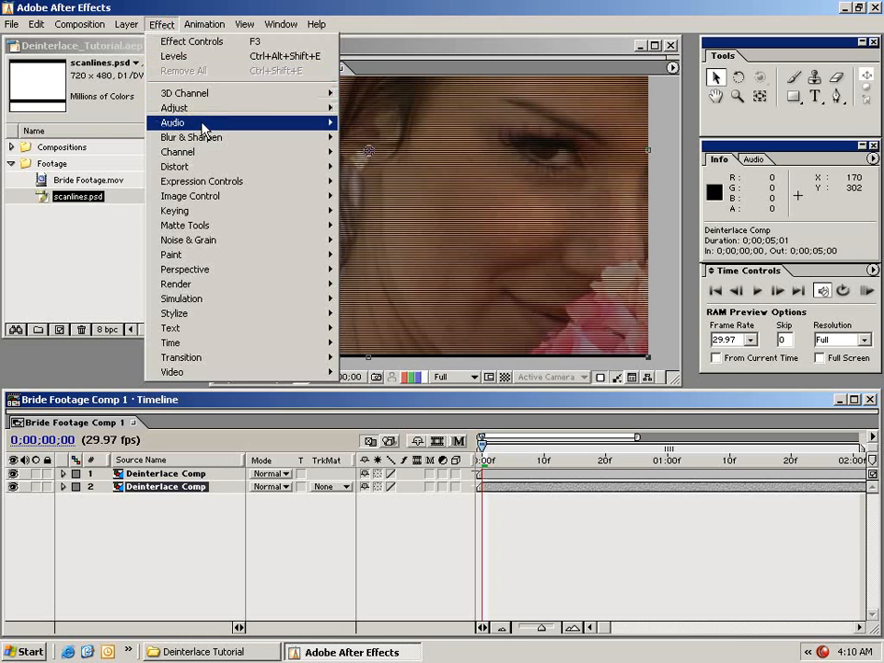
pyautogui.moveTo(204, 139)
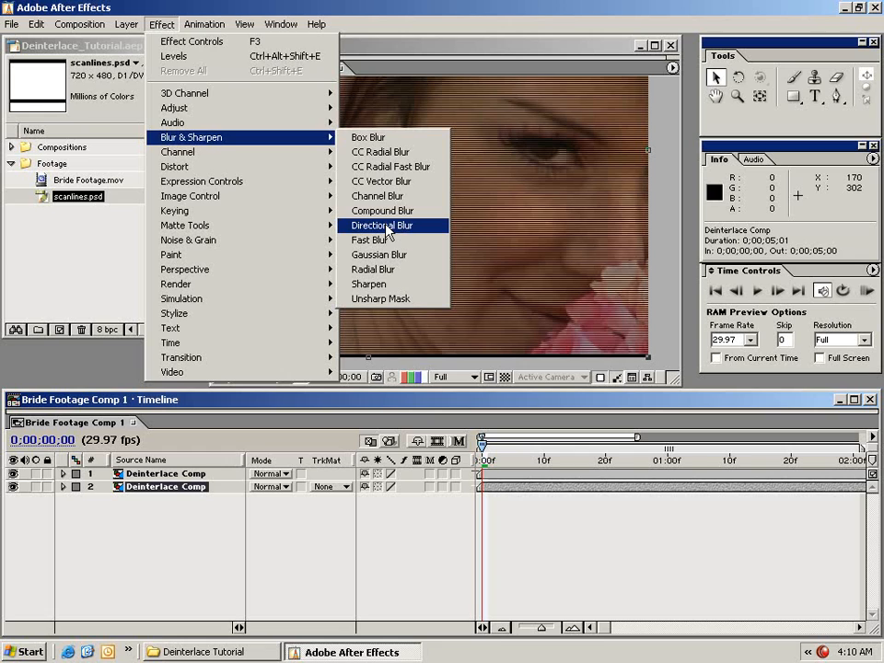
pyautogui.click(442, 234)
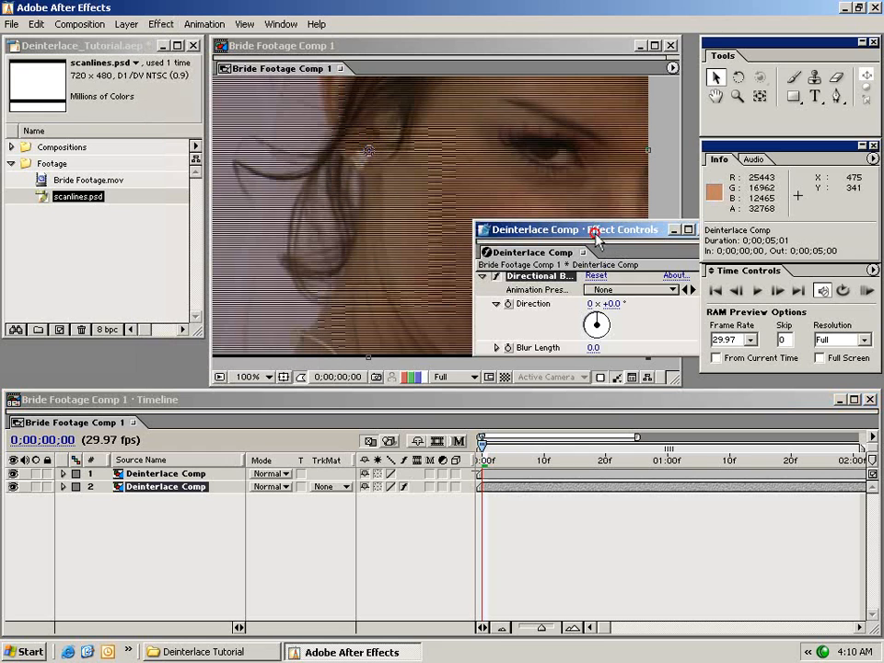
pyautogui.moveTo(595, 238); pyautogui.dragTo(506, 236)
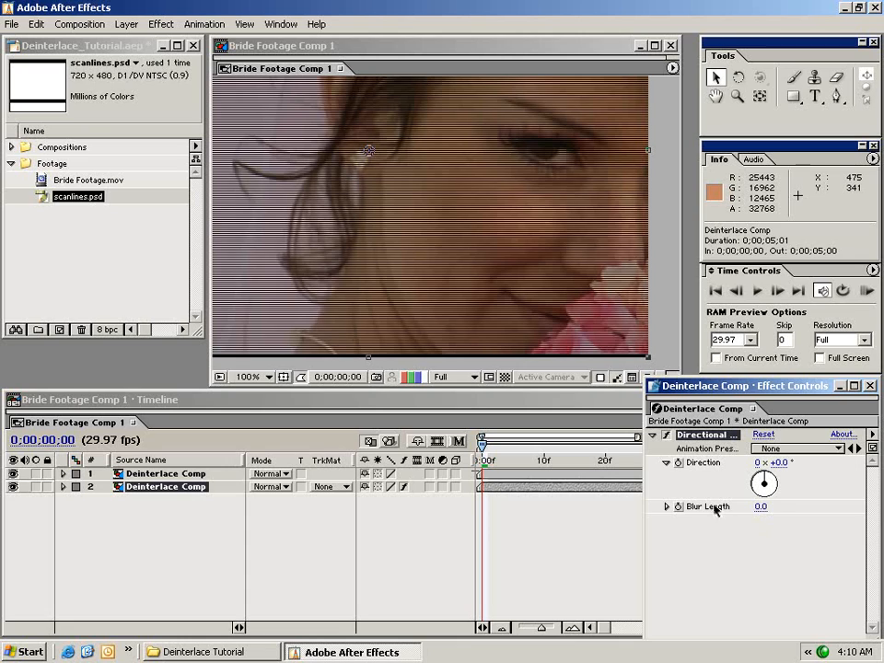
# - Set the Directional Blur's Blur Length to 1 and display the composition's transparency grid
pyautogui.click(760, 505)
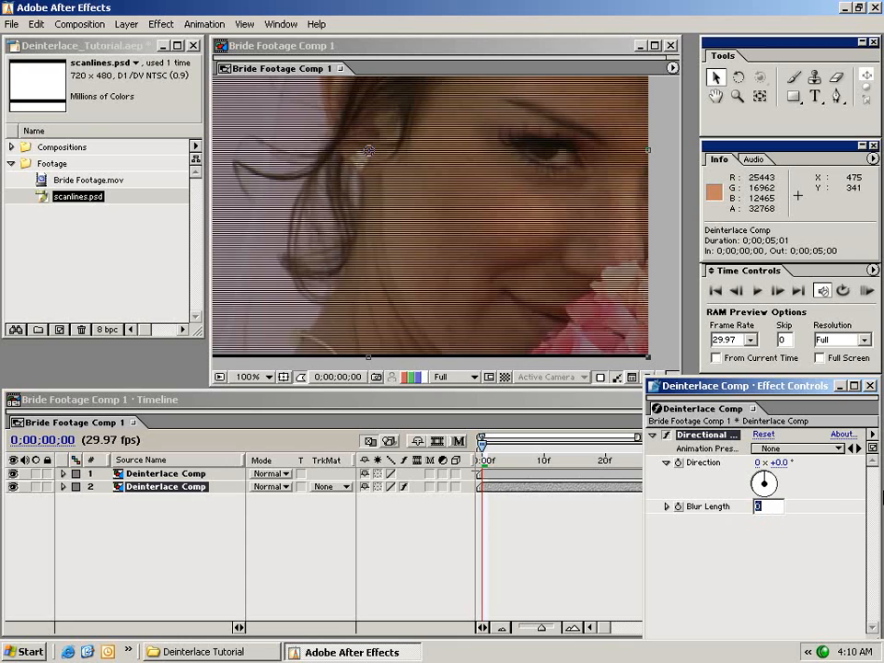
pyautogui.write('1')
pyautogui.press('Return')
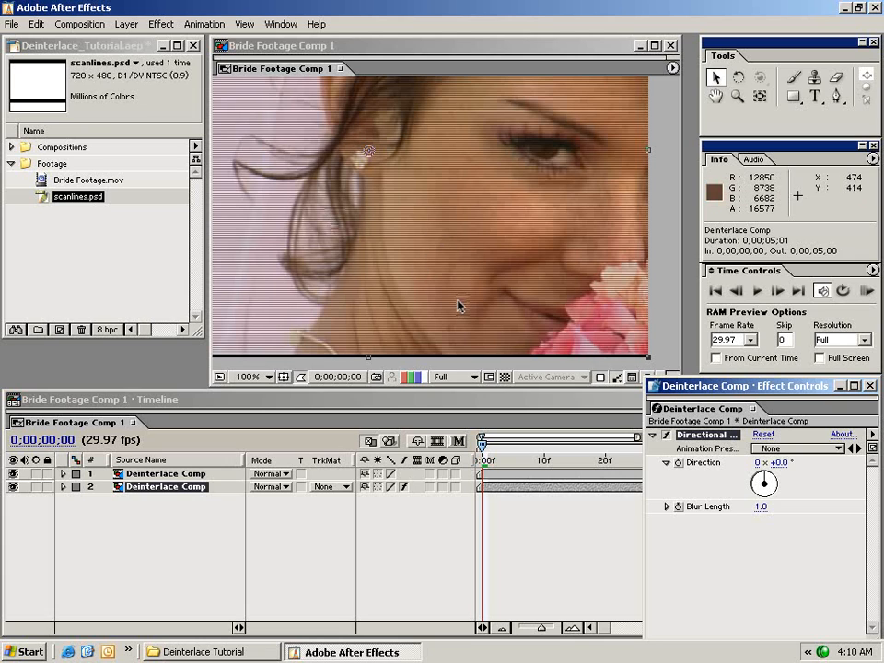
pyautogui.click(505, 377)
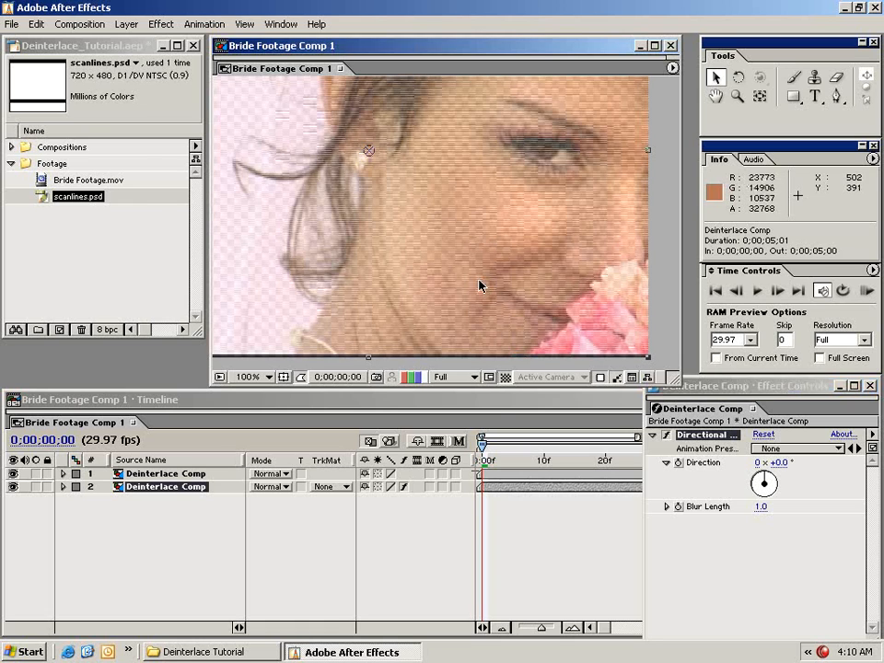
# - Hide the transparency grid and apply the Levels effect to the lower Deinterlace Comp layer
pyautogui.click(505, 377)
pyautogui.moveTo(706, 385); pyautogui.dragTo(723, 250)
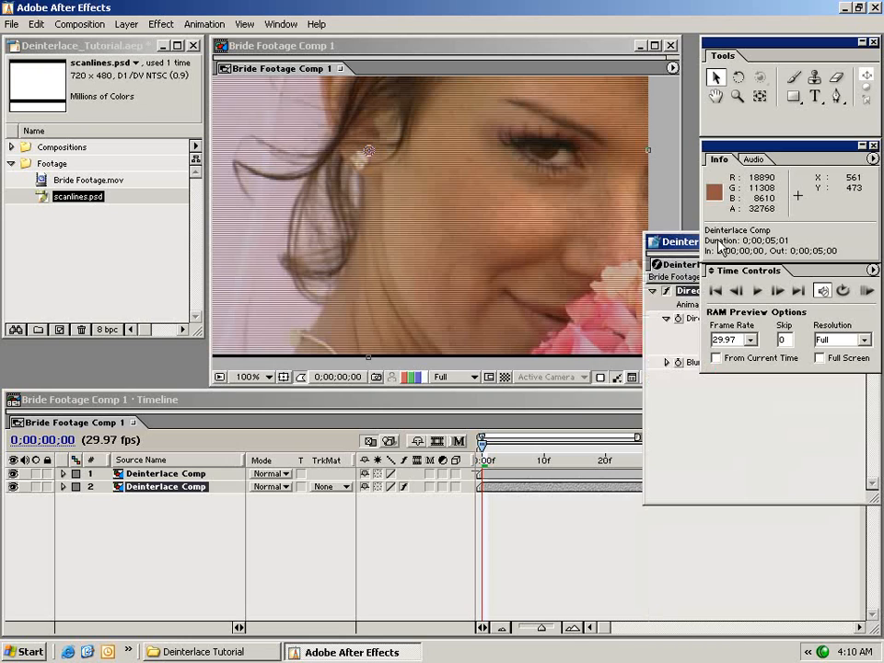
pyautogui.click(187, 496)
pyautogui.click(503, 489)
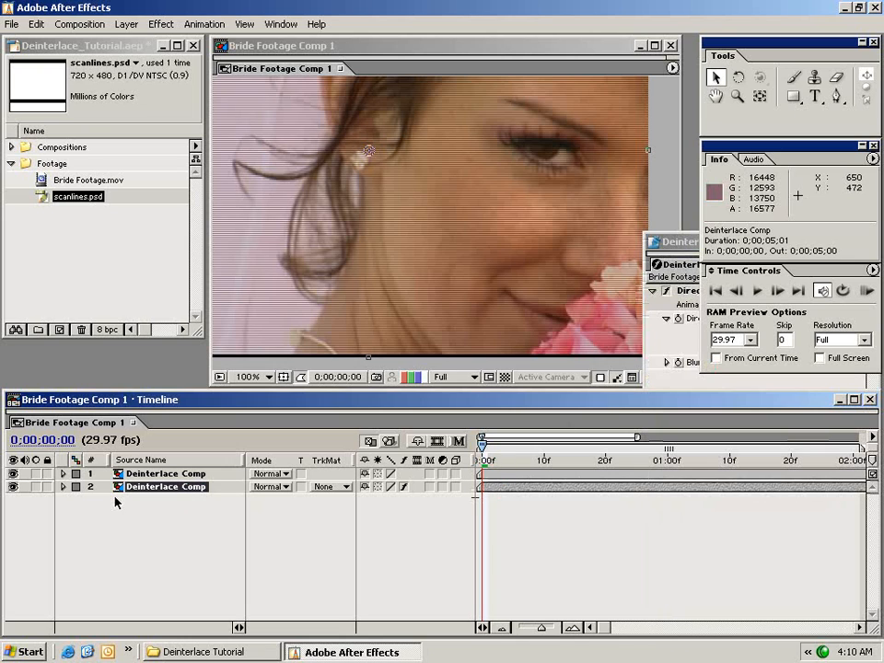
pyautogui.click(162, 23)
pyautogui.moveTo(175, 108)
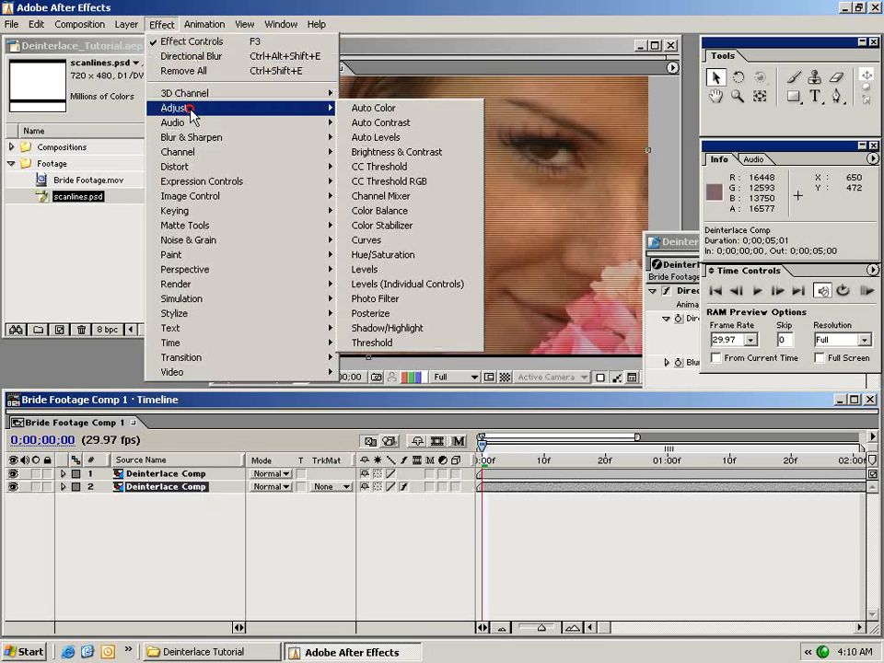
pyautogui.click(382, 269)
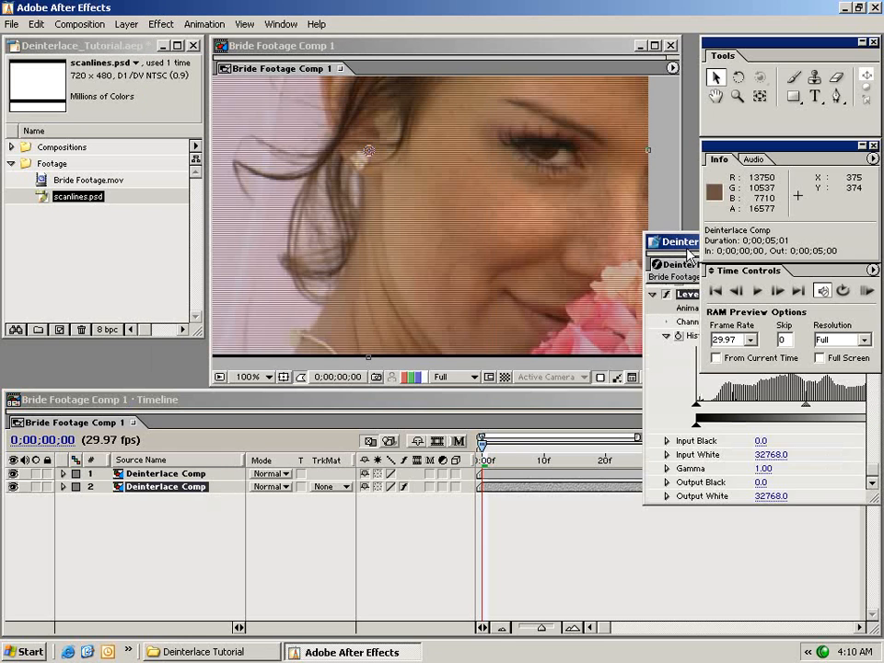
# - Set the Levels channel to Alpha with Alpha Input White at about 8481, and move the effect controls clear of the image
pyautogui.moveTo(671, 241); pyautogui.dragTo(303, 319)
pyautogui.click(423, 398)
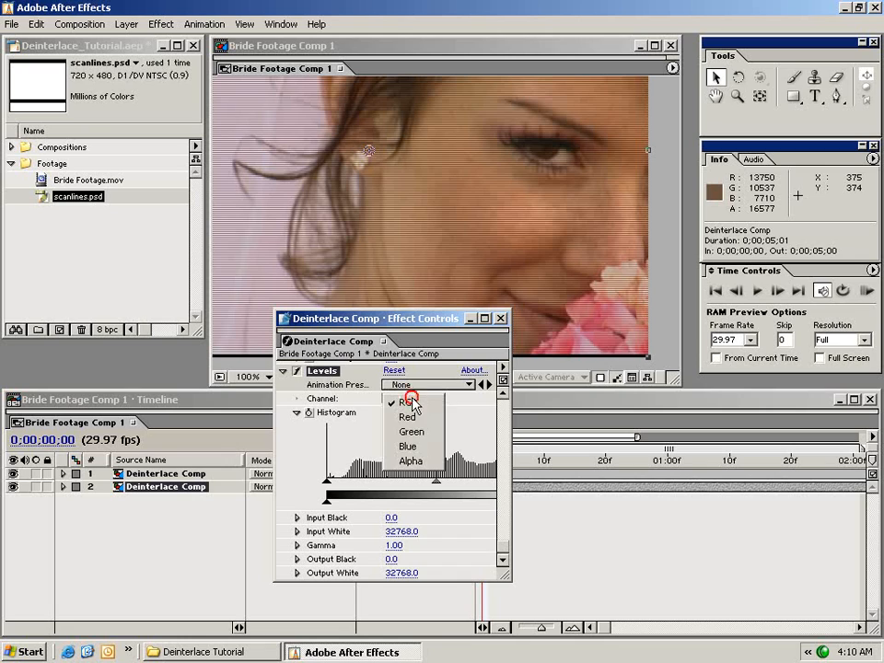
pyautogui.click(416, 463)
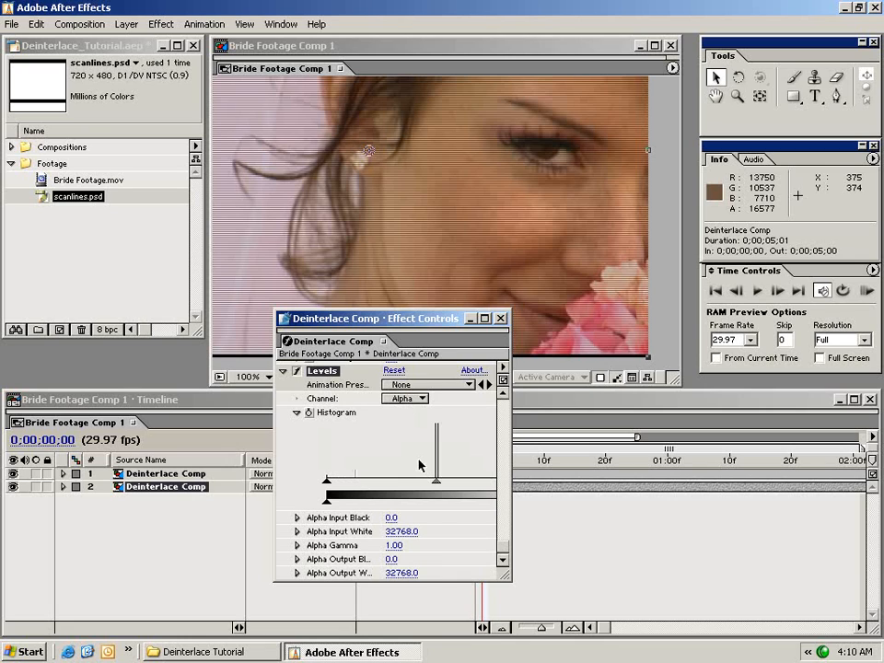
pyautogui.moveTo(508, 578); pyautogui.dragTo(650, 582)
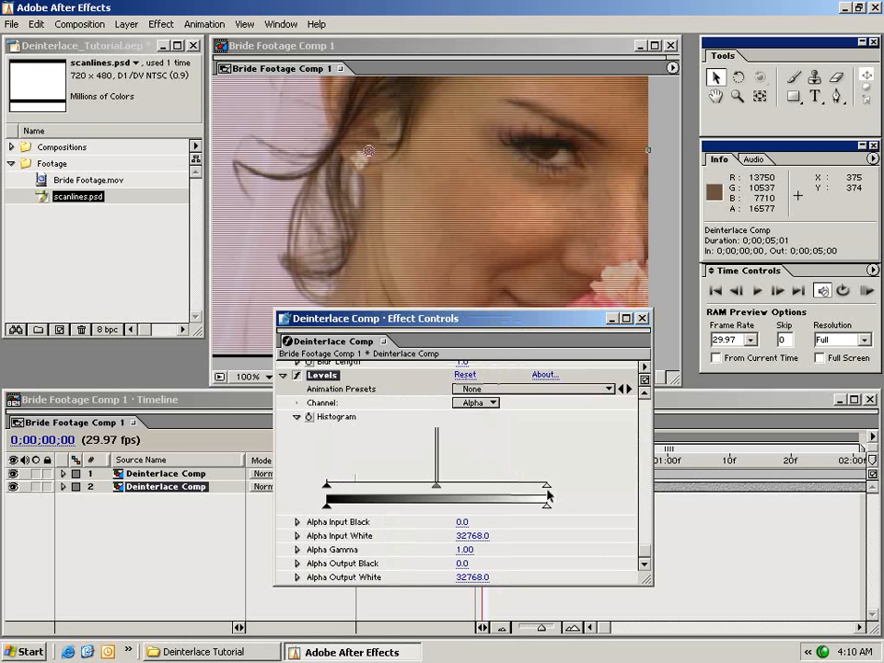
pyautogui.moveTo(546, 488); pyautogui.dragTo(384, 489)
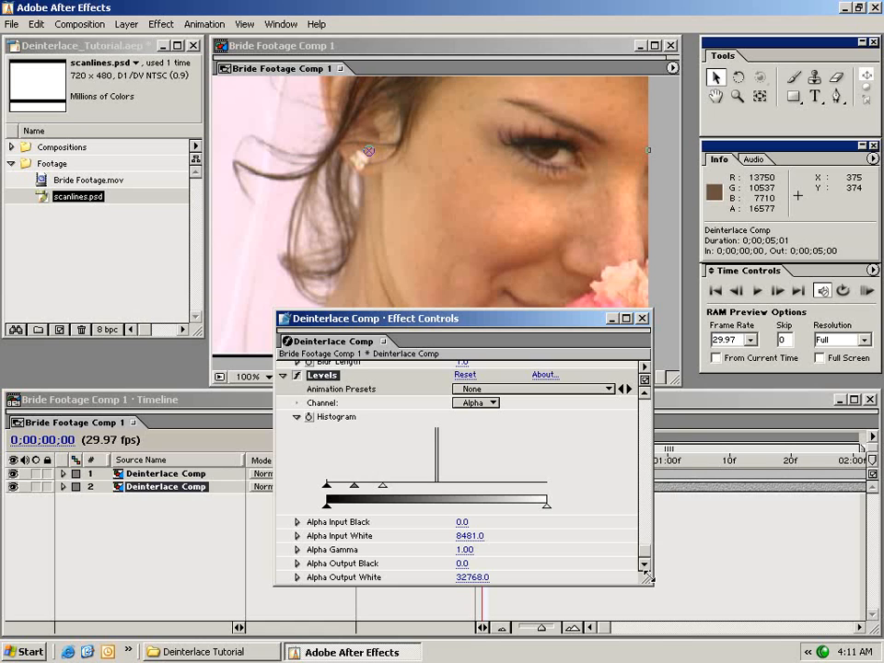
pyautogui.moveTo(621, 567); pyautogui.dragTo(509, 481)
pyautogui.moveTo(402, 321); pyautogui.dragTo(625, 515)
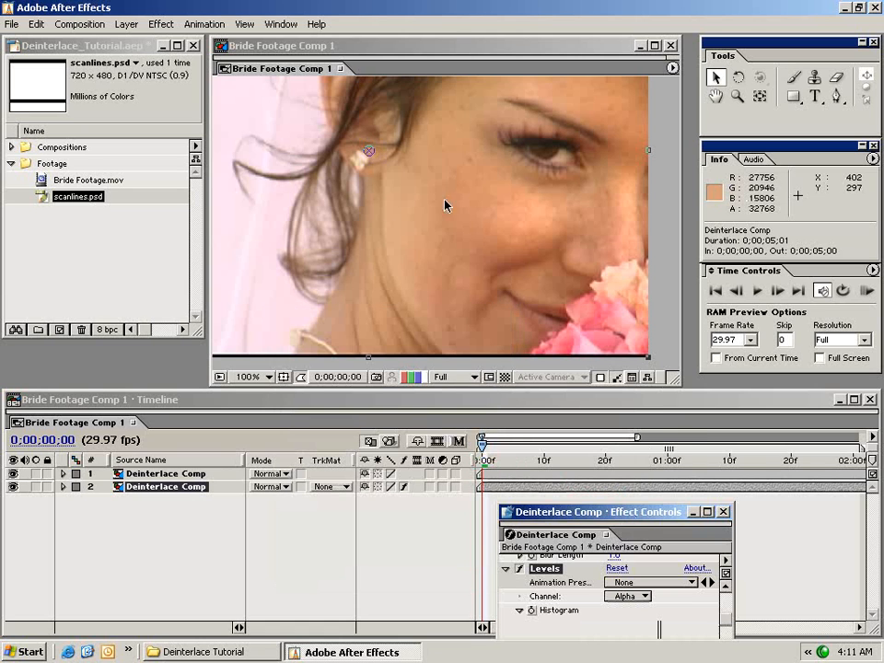
# - Examine the deinterlaced image closely around the eye at 200% zoom
pyautogui.moveTo(367, 157); pyautogui.dragTo(466, 275)
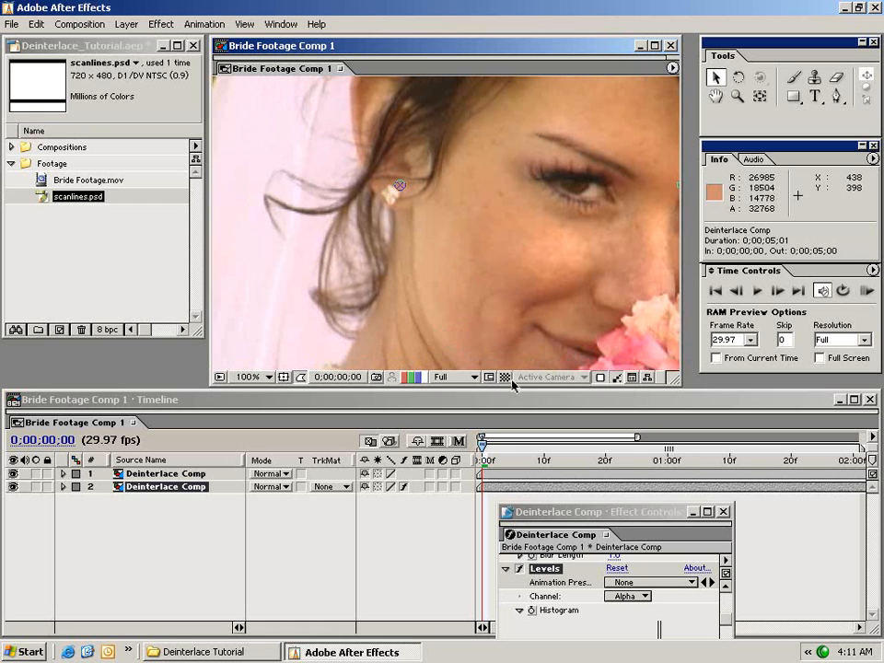
pyautogui.moveTo(528, 305); pyautogui.dragTo(507, 270)
pyautogui.moveTo(534, 202); pyautogui.dragTo(500, 227)
pyautogui.moveTo(535, 276); pyautogui.dragTo(518, 278)
pyautogui.press('.')
pyautogui.moveTo(647, 268); pyautogui.dragTo(353, 255)
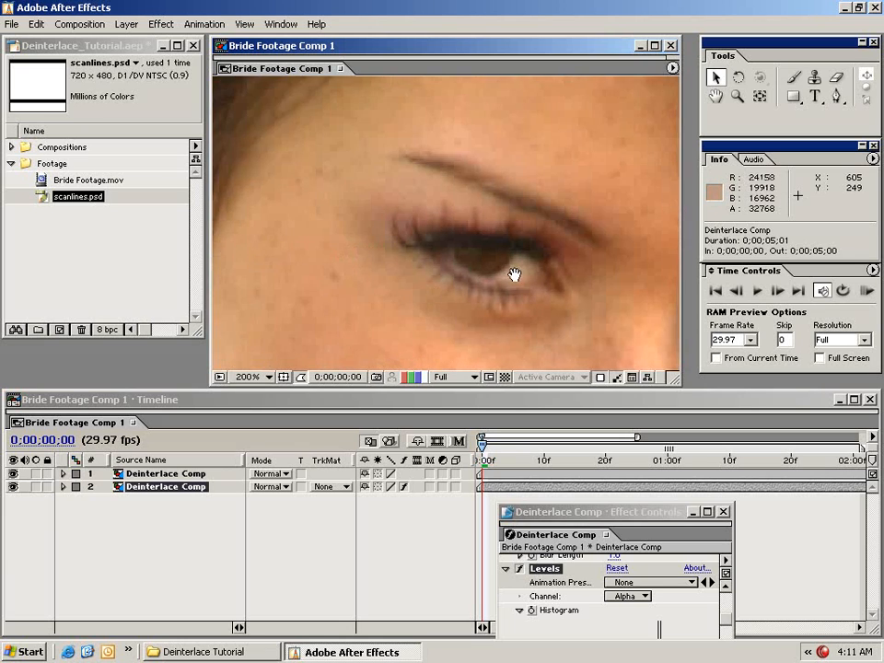
pyautogui.moveTo(515, 275); pyautogui.dragTo(475, 204)
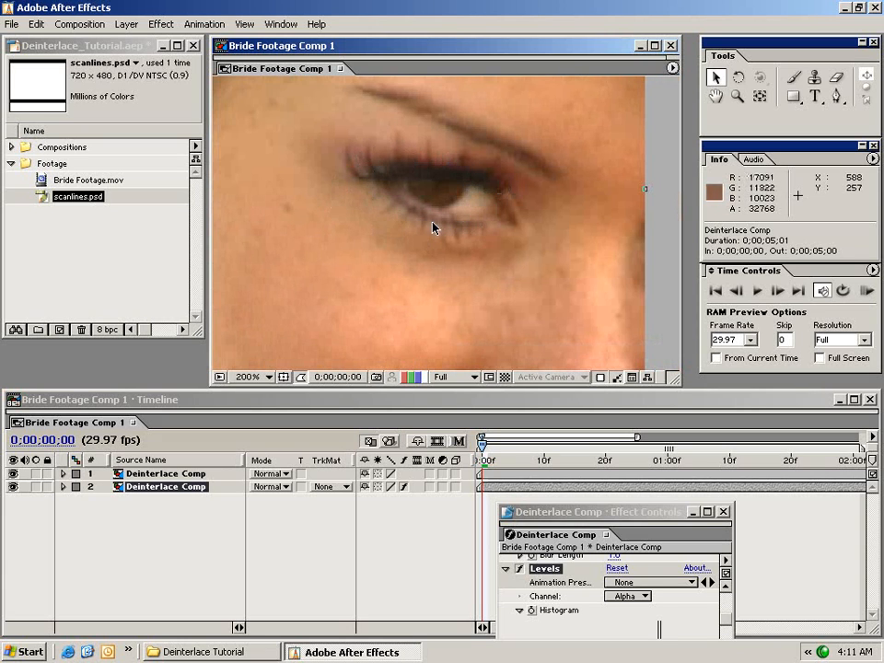
# - Scrub through the composition at 100% zoom to check the deinterlaced frames in motion
pyautogui.click(481, 460)
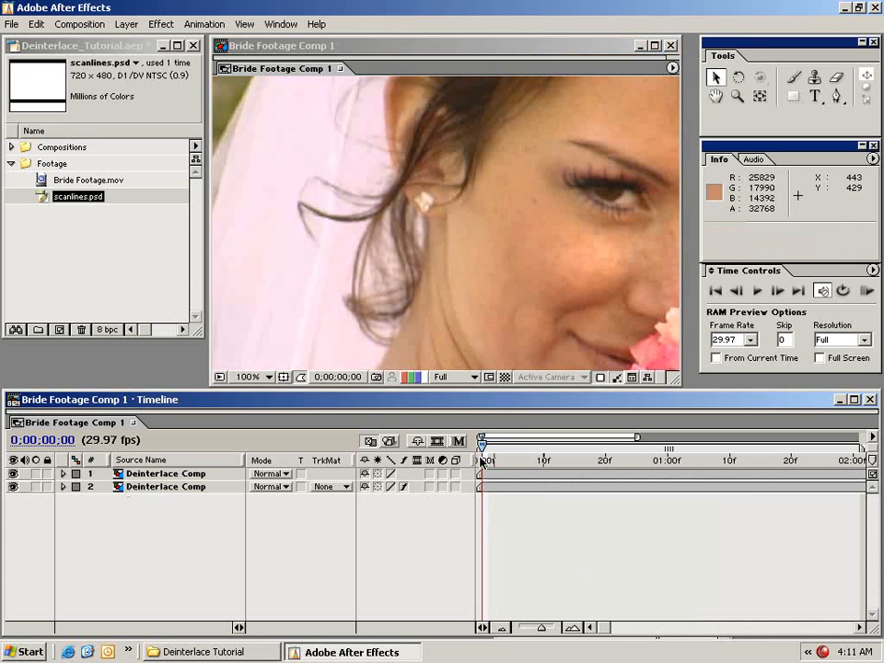
pyautogui.moveTo(481, 460); pyautogui.dragTo(723, 460)
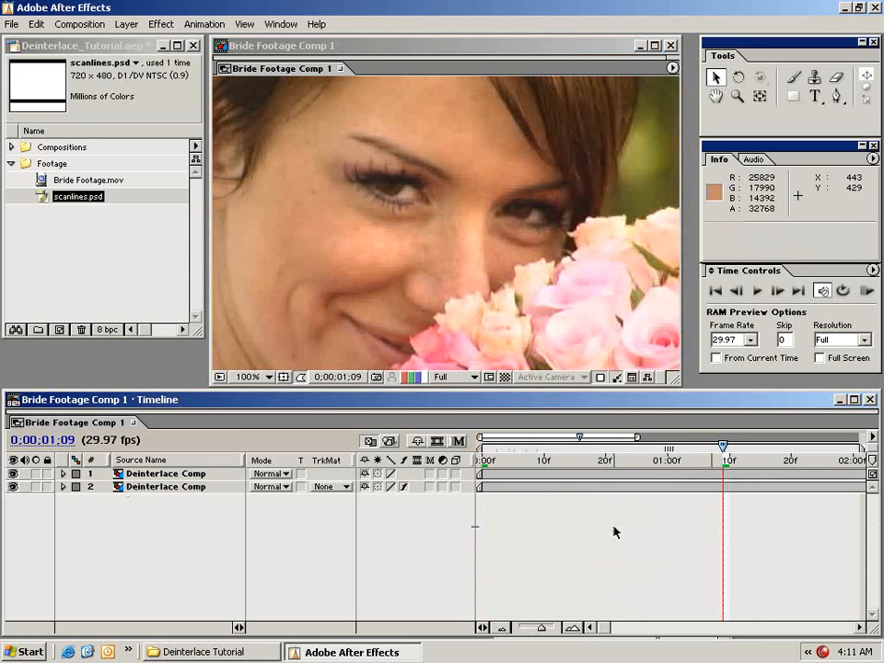
pyautogui.click(649, 460)
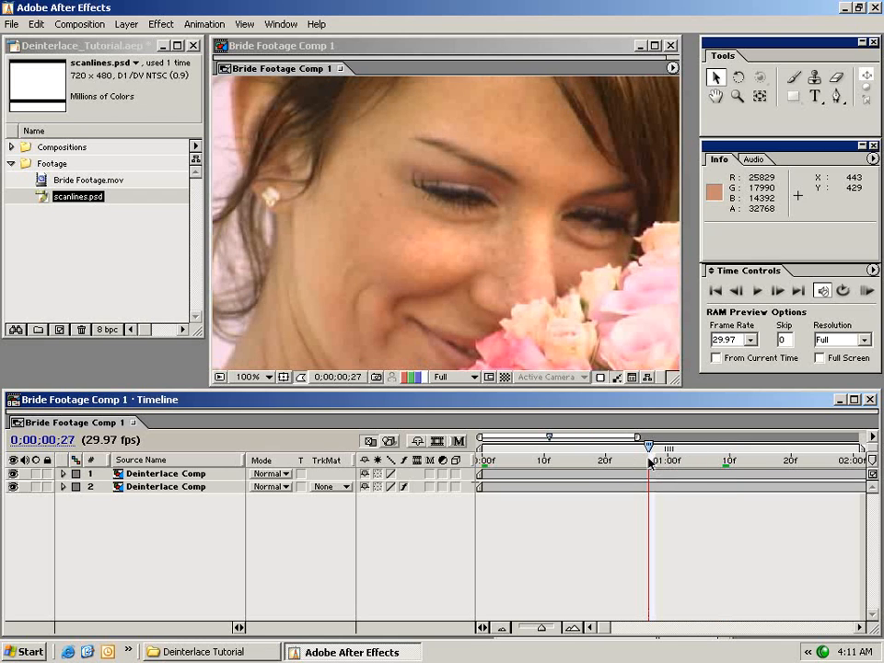
pyautogui.moveTo(649, 460); pyautogui.dragTo(562, 457)
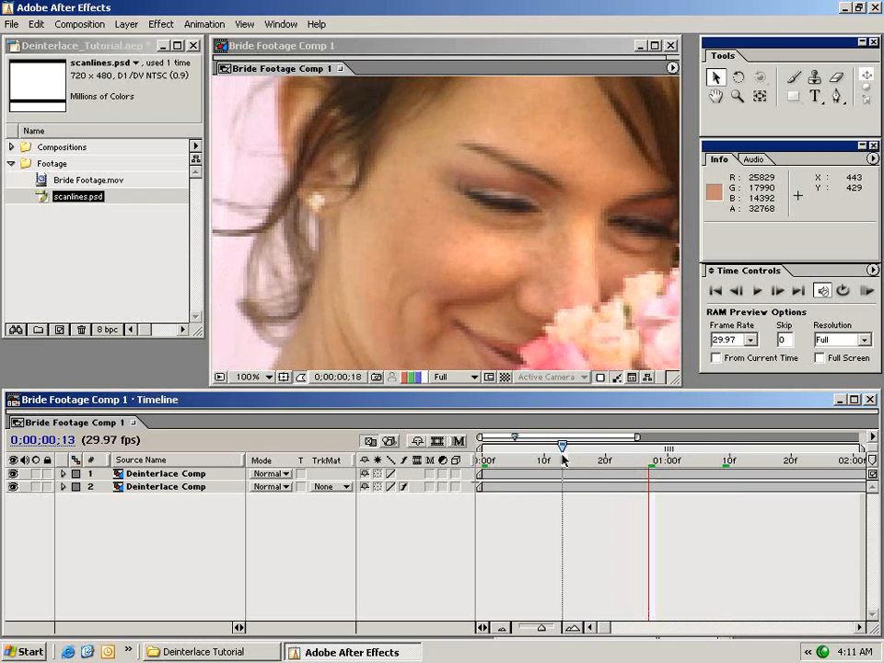
pyautogui.moveTo(573, 296); pyautogui.dragTo(523, 279)
# - Run a RAM preview of the composition and scrub through the cached frames to check the footage
pyautogui.click(866, 290)
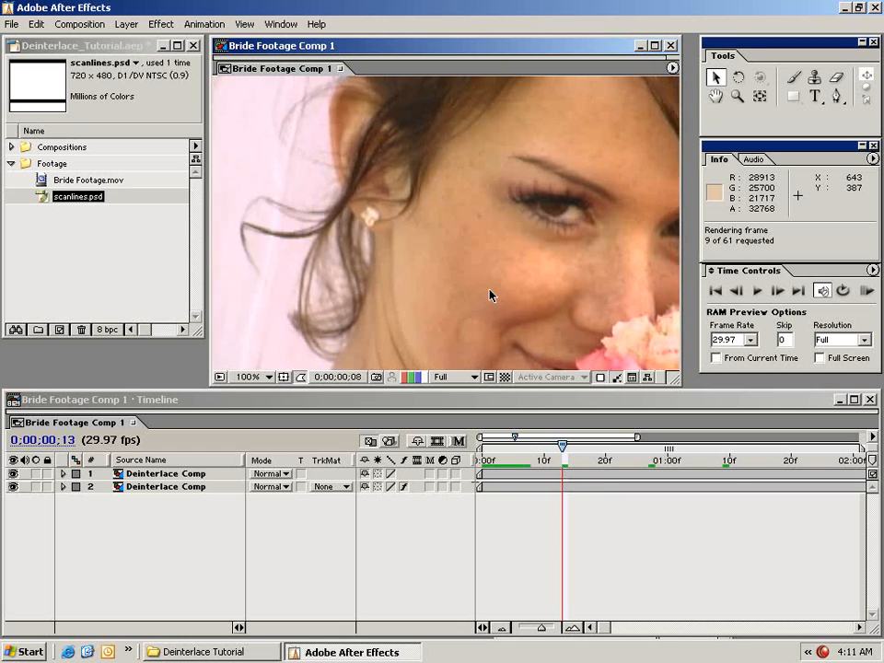
pyautogui.click(602, 486)
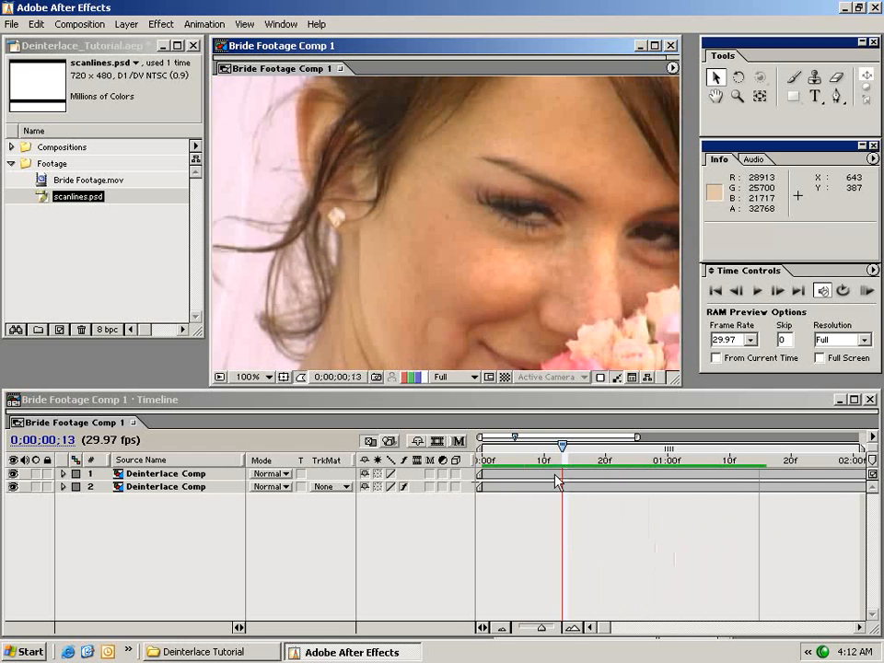
pyautogui.click(487, 461)
pyautogui.moveTo(488, 462); pyautogui.dragTo(742, 467)
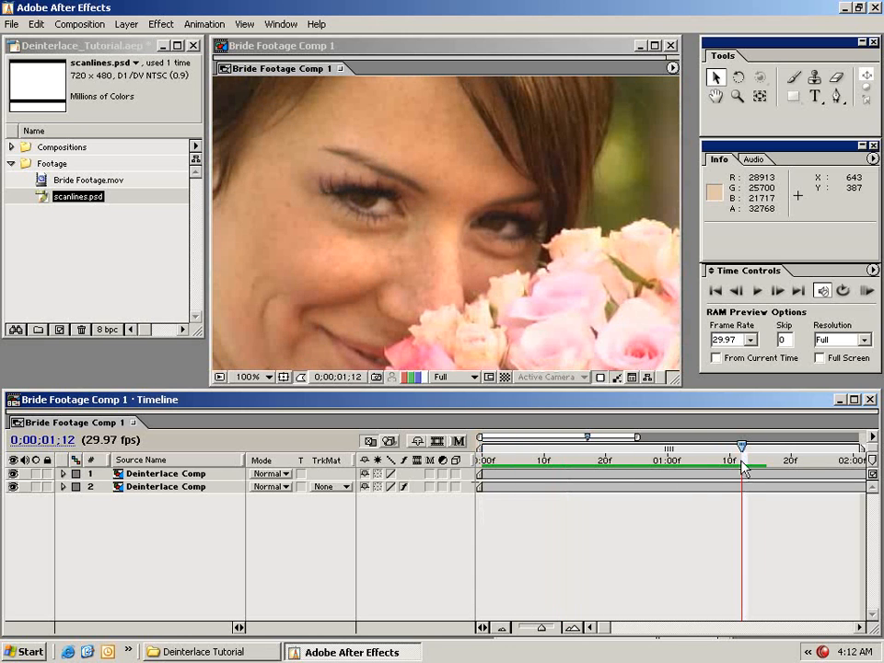
pyautogui.moveTo(742, 465); pyautogui.dragTo(637, 469)
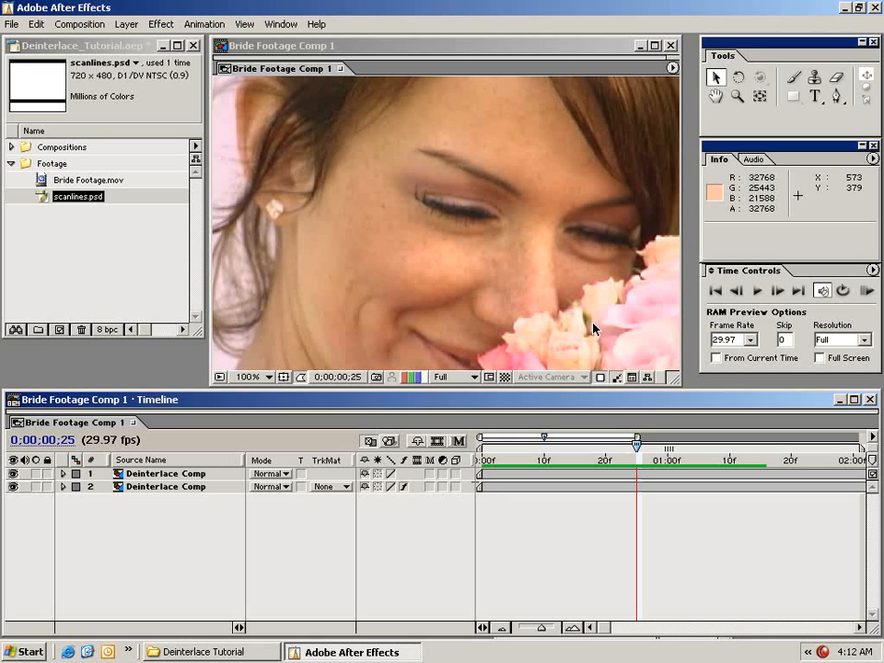
pyautogui.click(508, 487)
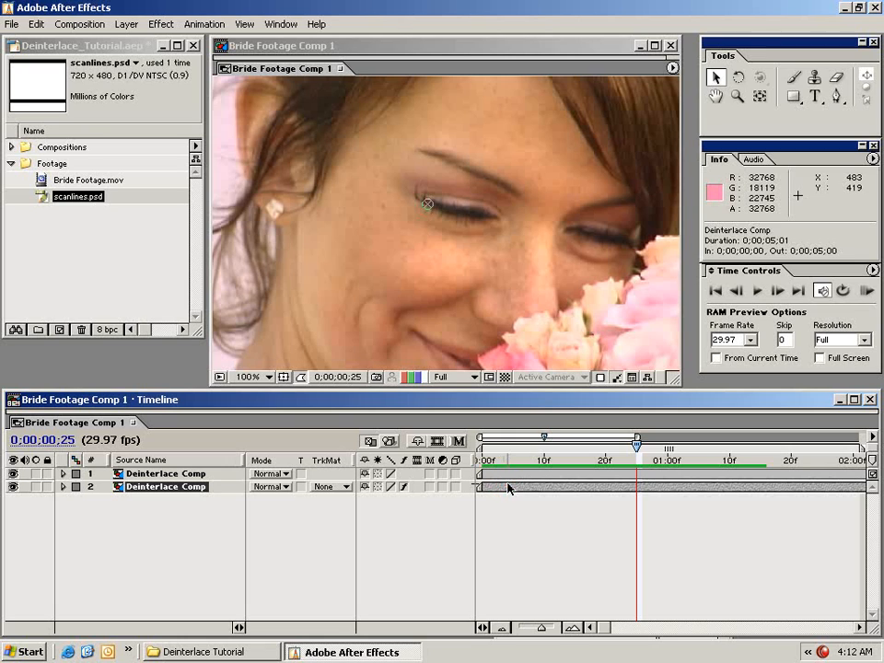
pyautogui.click(79, 249)
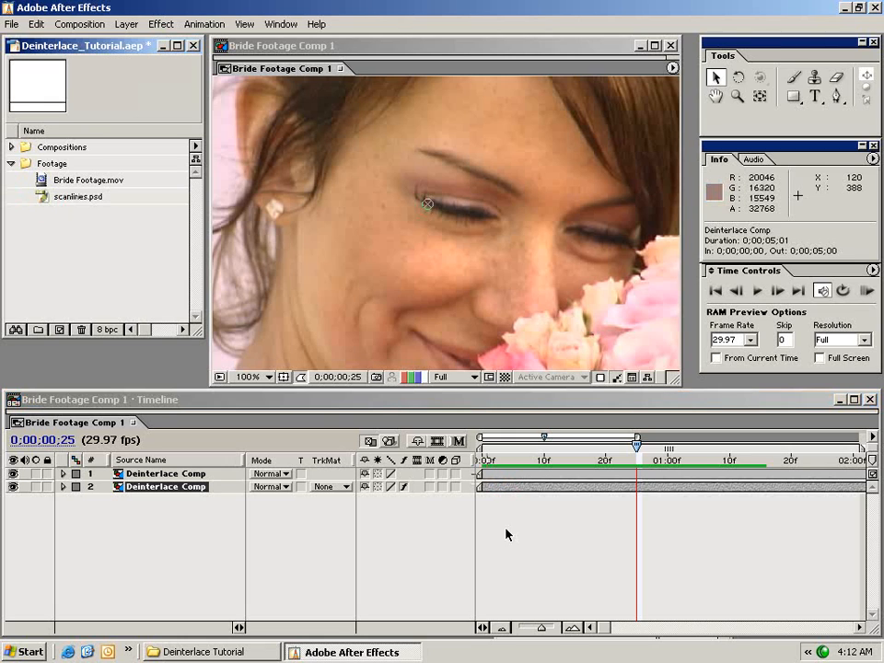
# - Add an adjustment layer above both Deinterlace Comp layers and align its in point to the composition start
pyautogui.click(532, 458)
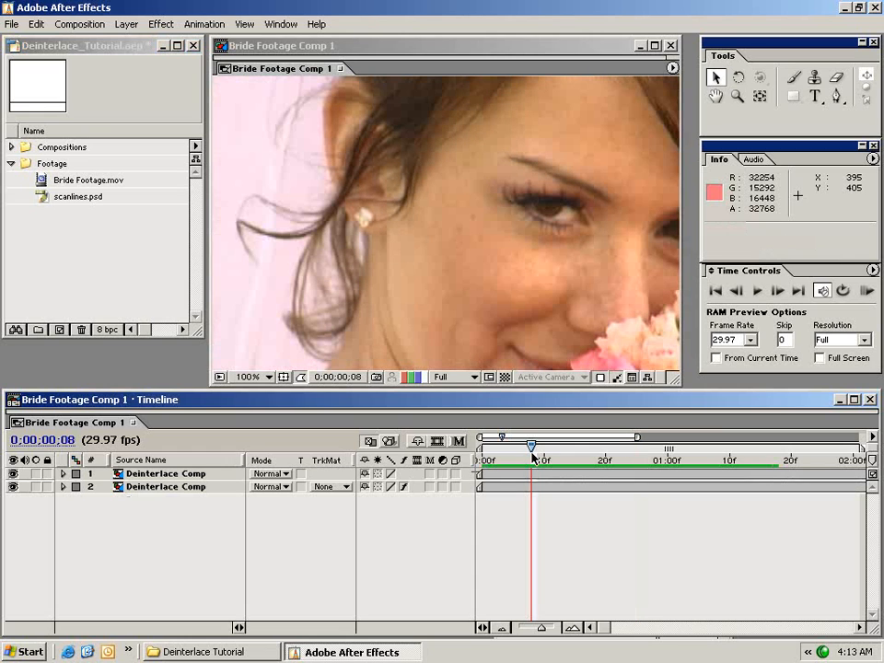
pyautogui.press(',')
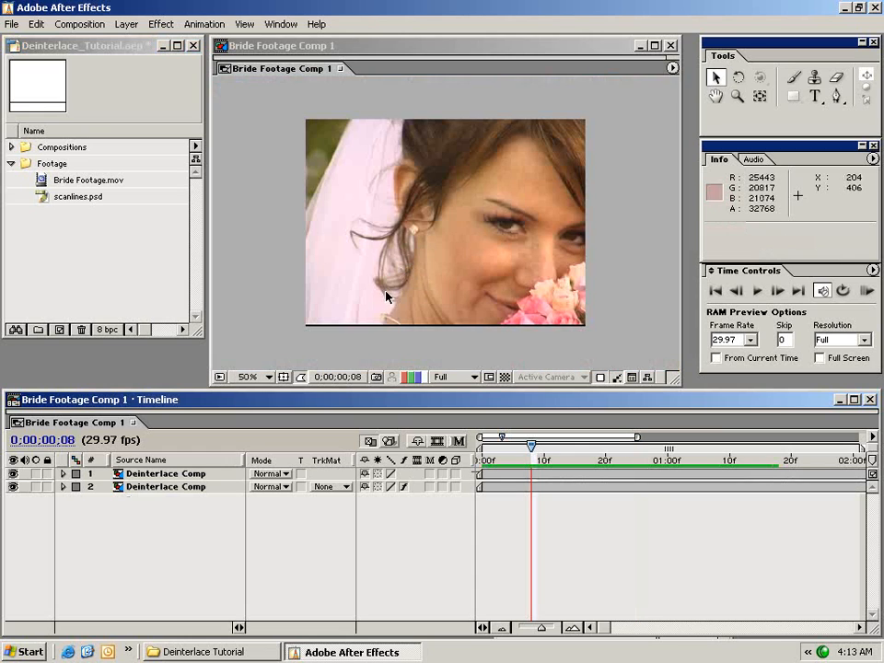
pyautogui.click(126, 24)
pyautogui.moveTo(304, 39)
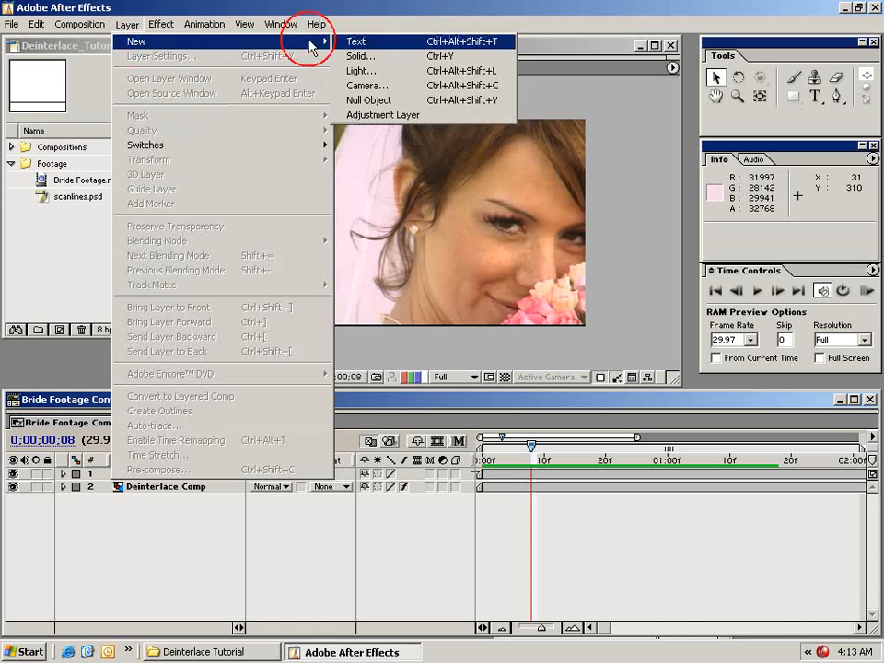
pyautogui.click(369, 113)
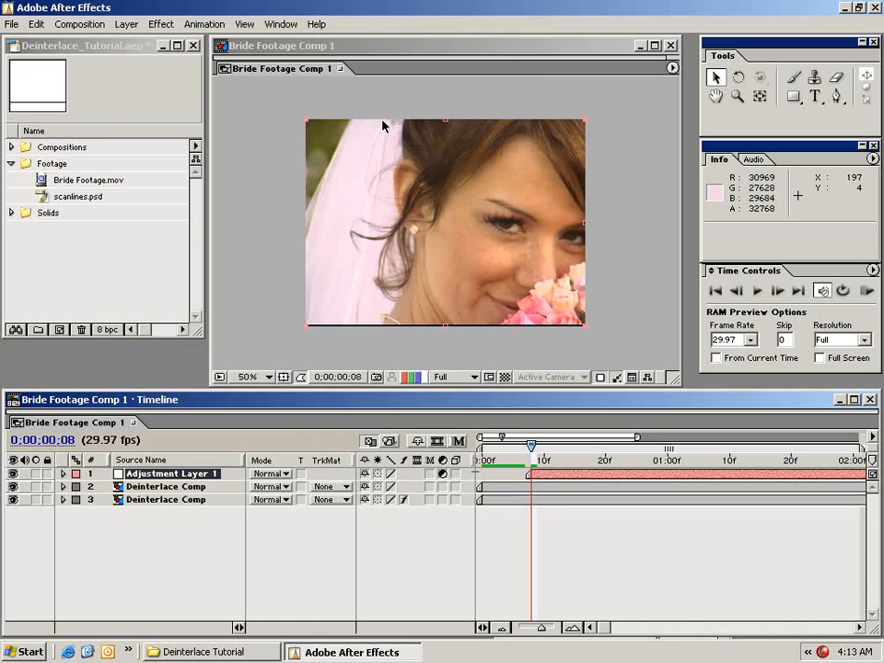
pyautogui.click(600, 473)
# - Apply Directional Blur to the adjustment layer with a Blur Length of 0.5
pyautogui.click(161, 24)
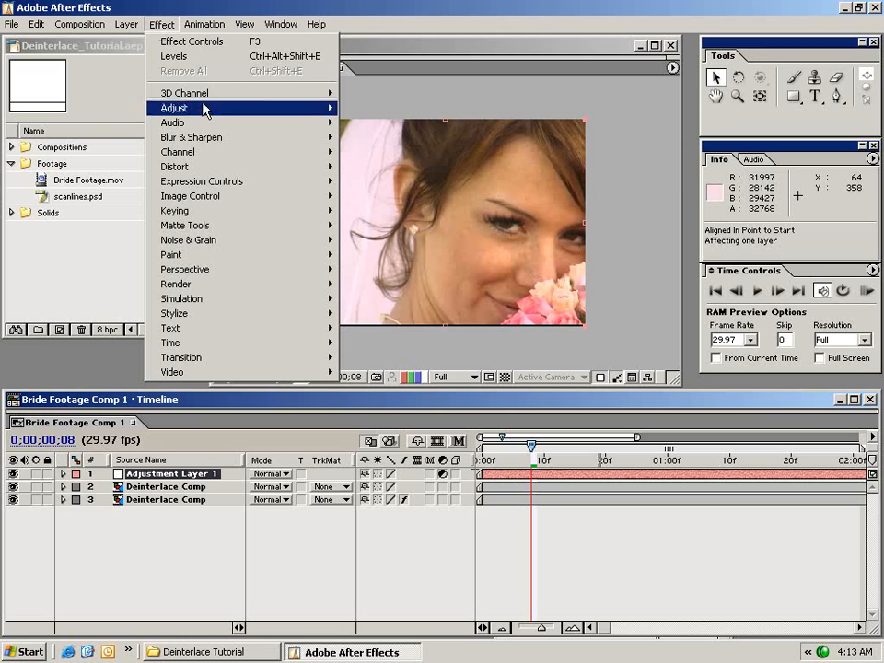
pyautogui.moveTo(258, 138)
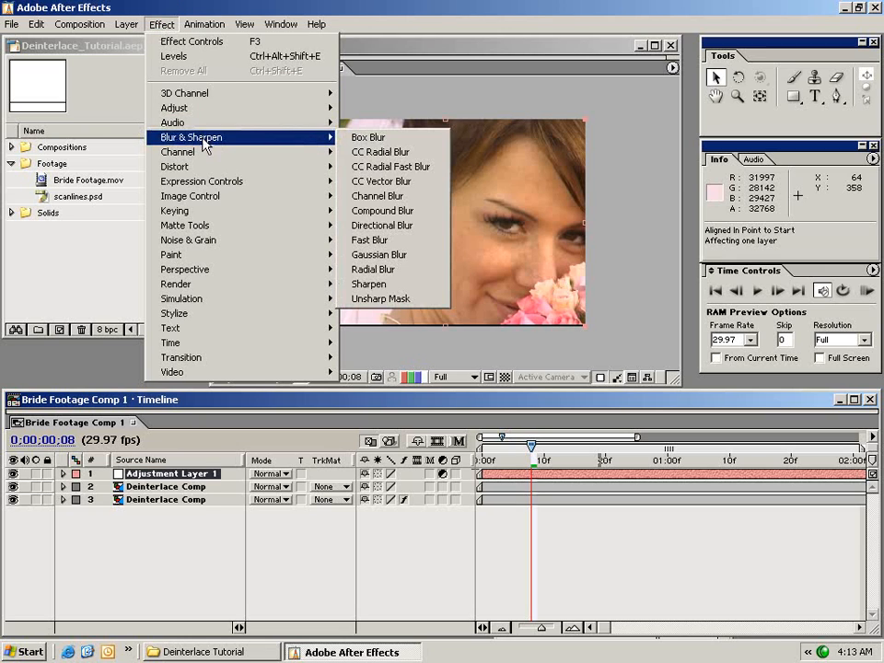
pyautogui.click(411, 228)
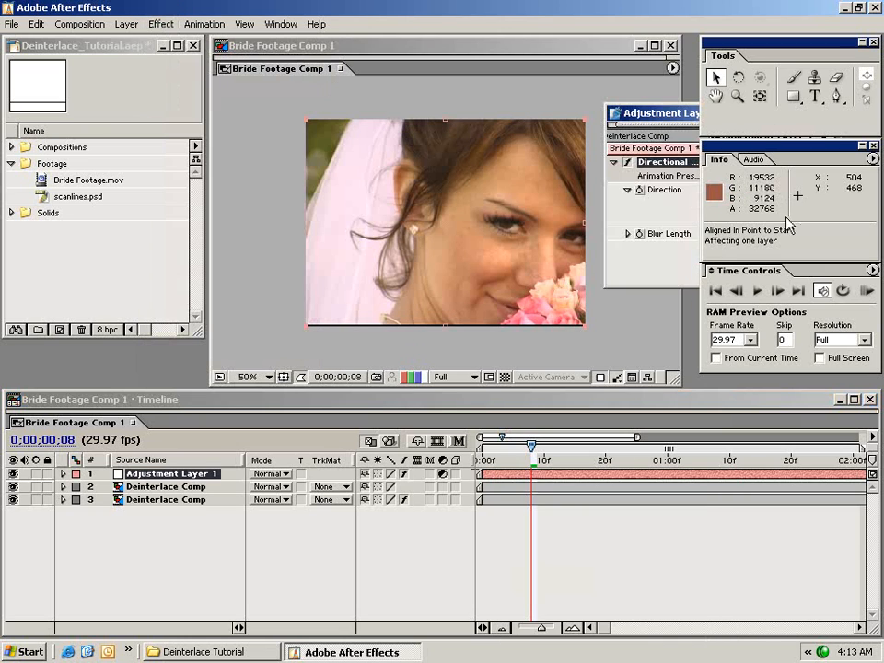
pyautogui.moveTo(538, 169); pyautogui.dragTo(90, 351)
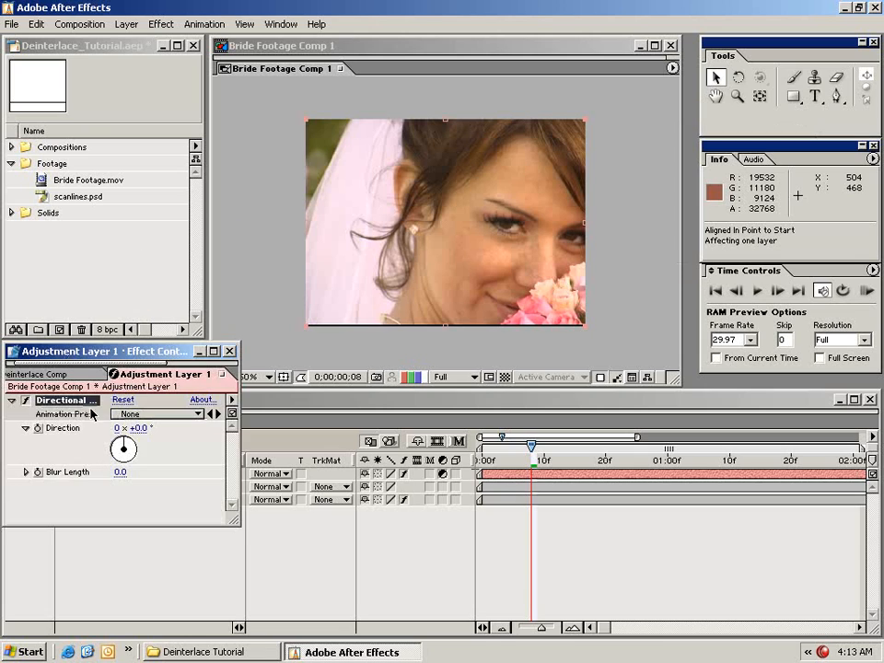
pyautogui.click(121, 475)
pyautogui.press('Return')
# - Examine the bride's face and hair at 100% zoom, comparing the image with and without the adjustment layer's blur
pyautogui.click(625, 293)
pyautogui.press('.')
pyautogui.moveTo(580, 298); pyautogui.dragTo(473, 271)
pyautogui.moveTo(105, 351); pyautogui.dragTo(84, 163)
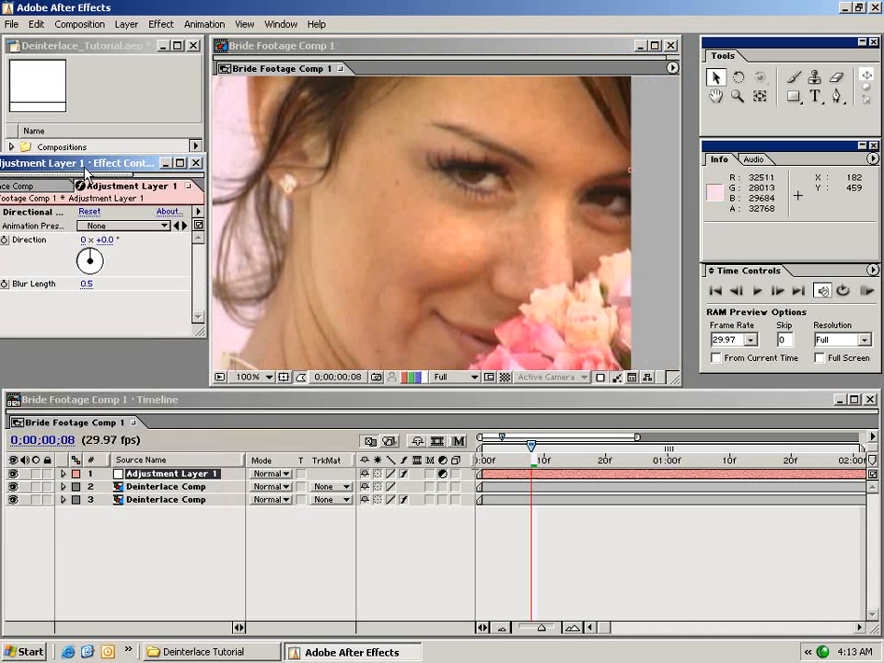
pyautogui.click(15, 476)
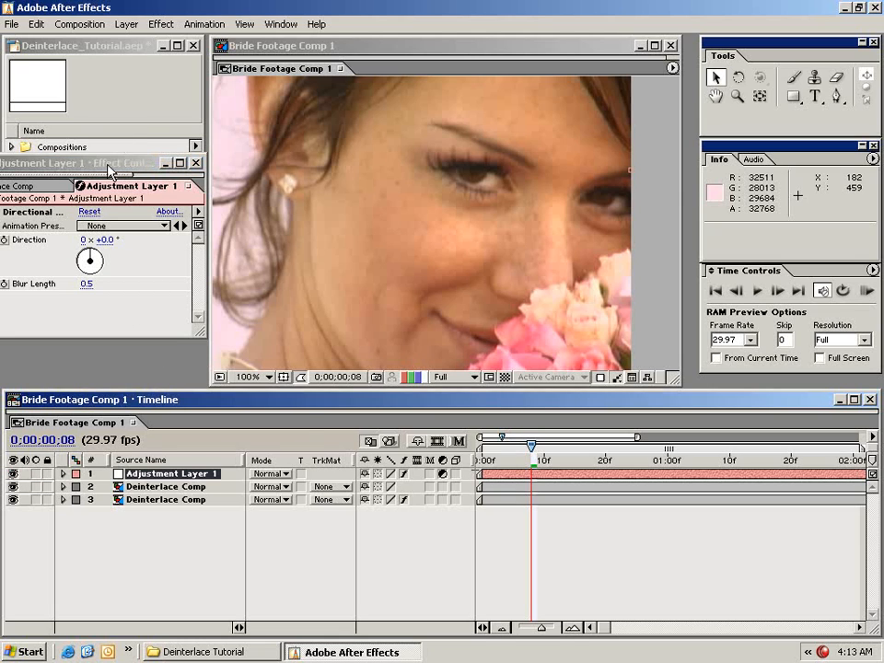
pyautogui.moveTo(130, 162); pyautogui.dragTo(231, 309)
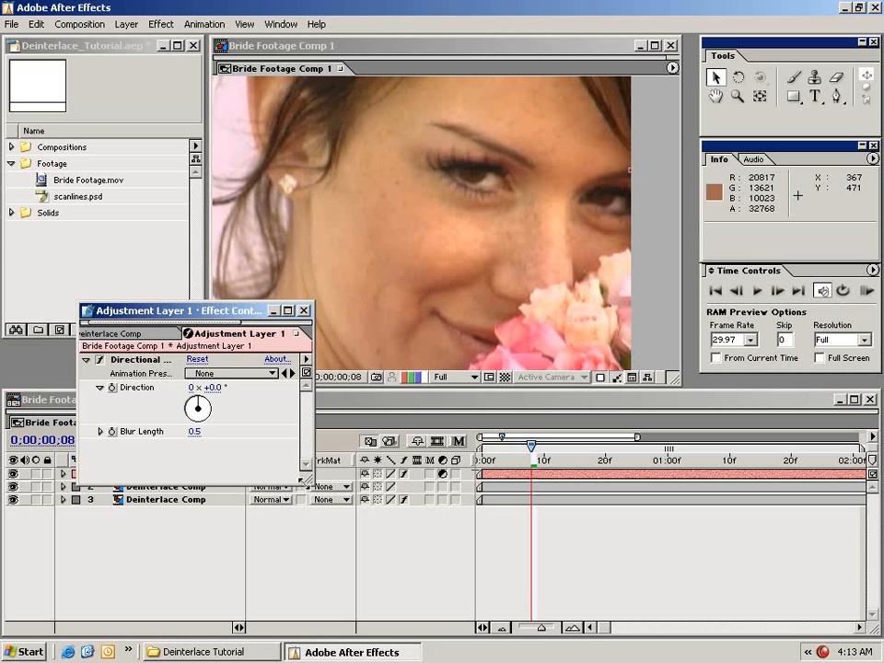
pyautogui.moveTo(359, 532); pyautogui.dragTo(363, 534)
pyautogui.moveTo(284, 311); pyautogui.dragTo(289, 420)
pyautogui.moveTo(338, 222); pyautogui.dragTo(573, 220)
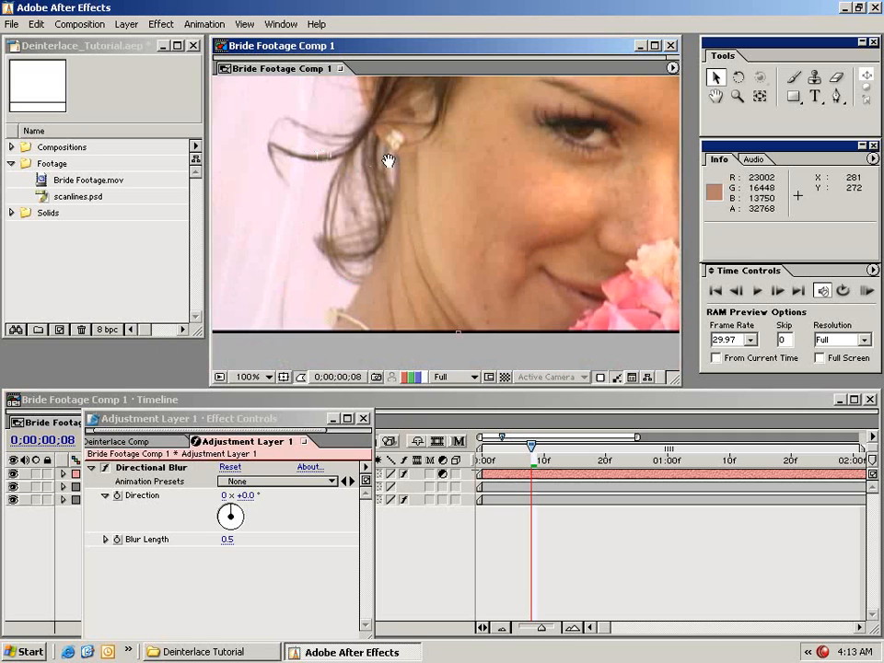
pyautogui.moveTo(328, 120); pyautogui.dragTo(363, 223)
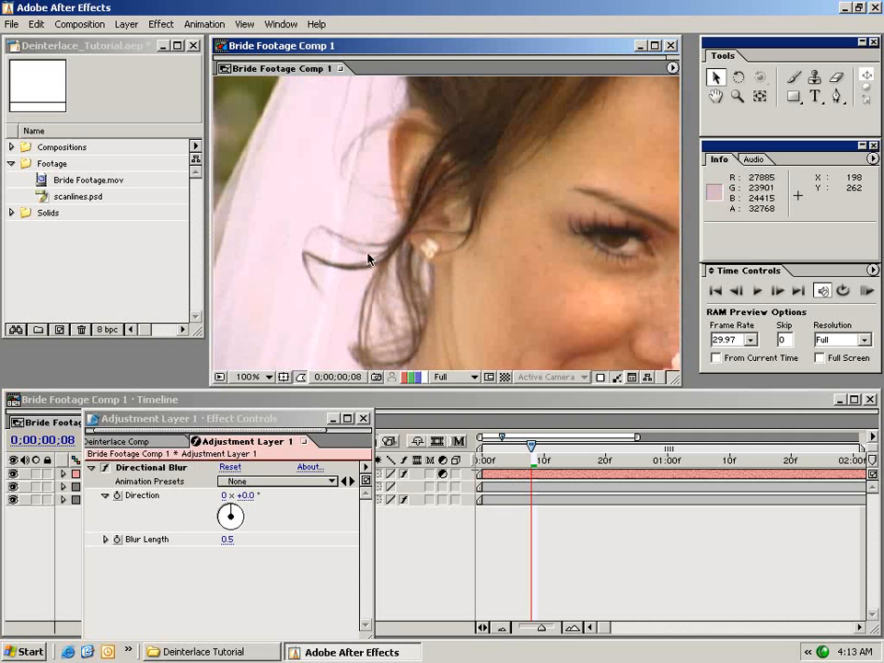
pyautogui.moveTo(537, 274); pyautogui.dragTo(572, 204)
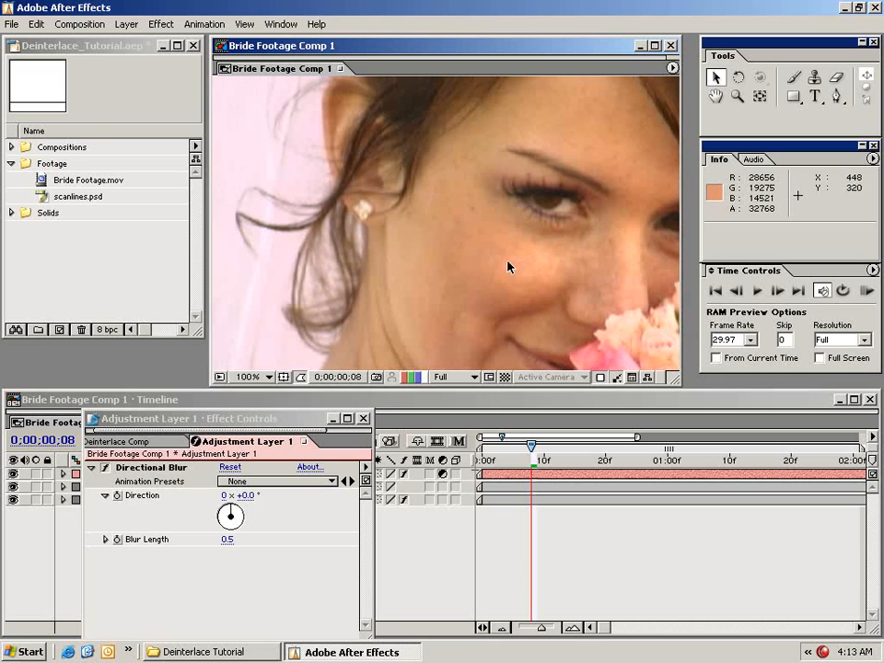
# - Delete the Directional Blur effect from the adjustment layer and remove the adjustment layer from the composition
pyautogui.click(147, 466)
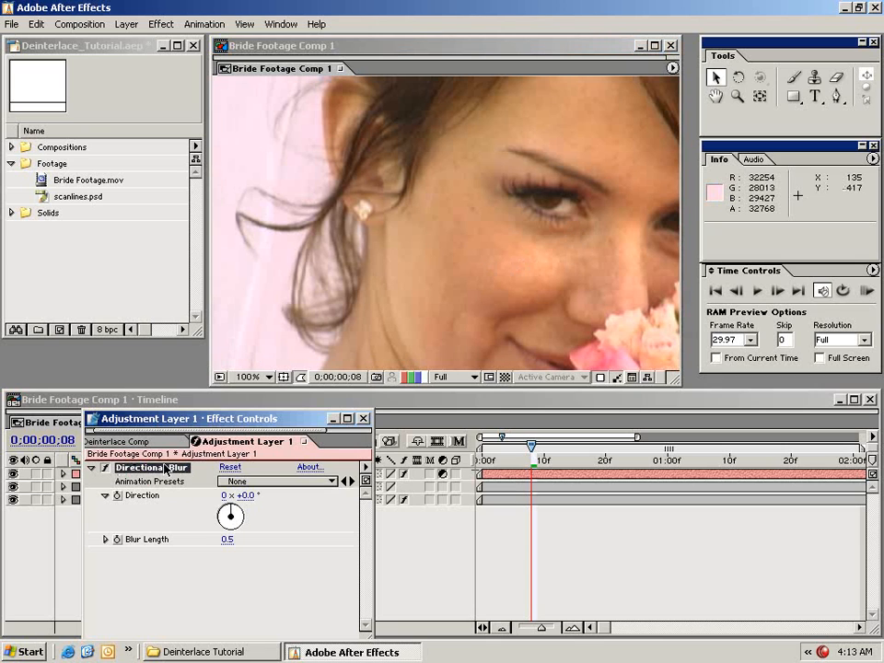
pyautogui.press('Delete')
pyautogui.click(547, 477)
pyautogui.press('Delete')
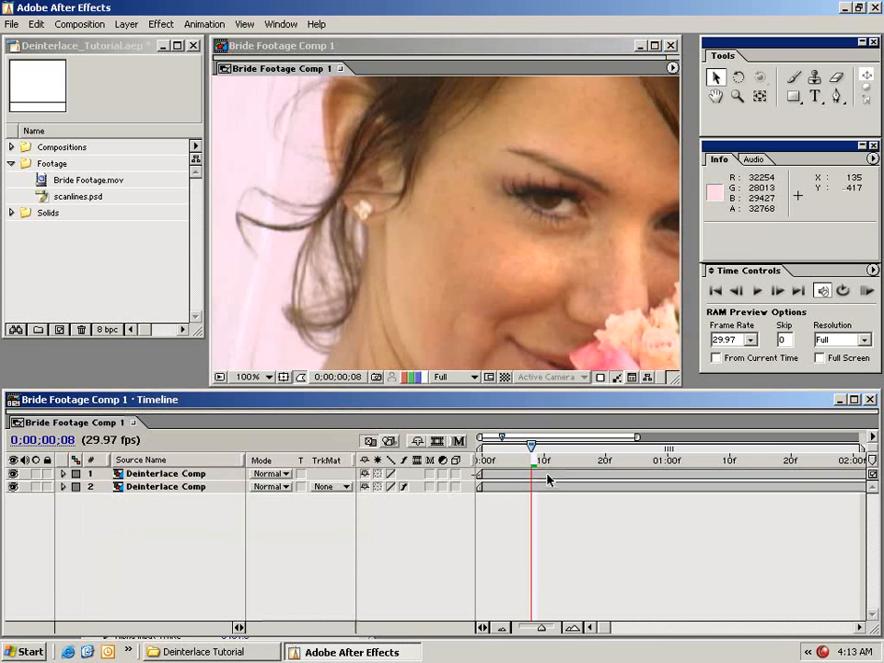